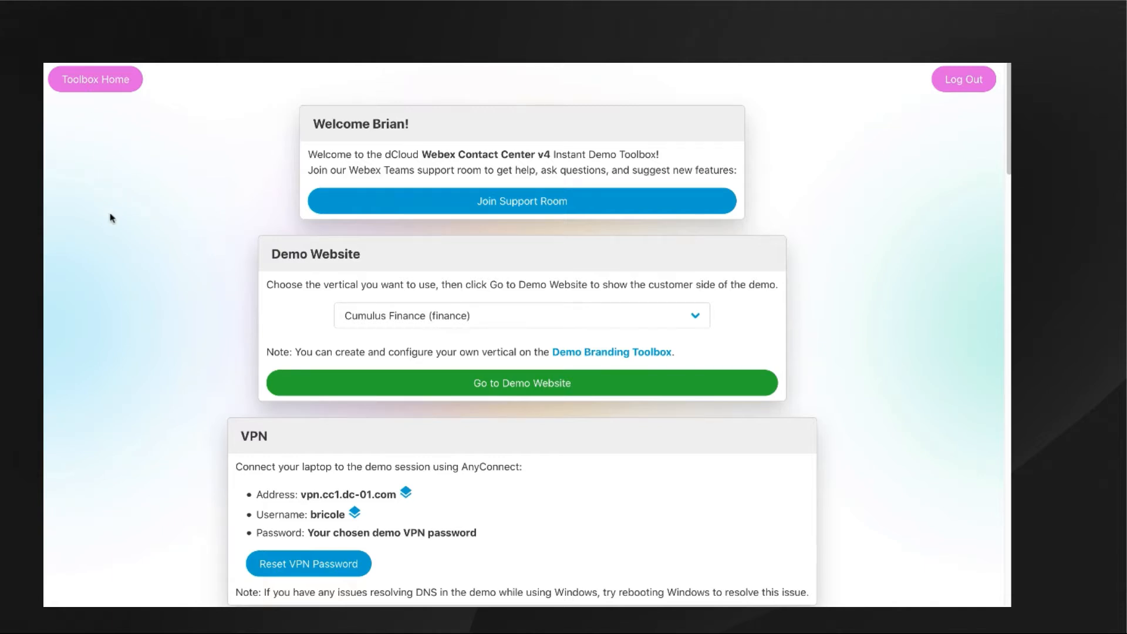
Copy the administrator's Webex username from the demo toolbox and open the administrator's Control Hub link.
scroll(111, 218, down, 1)
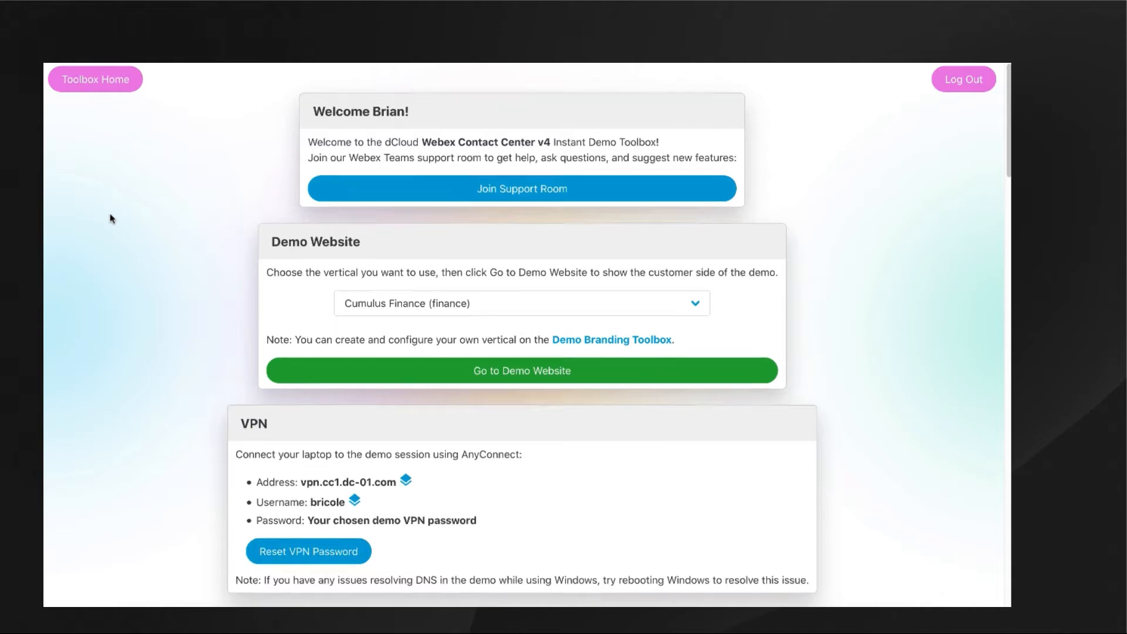
scroll(111, 218, down, 10)
scroll(112, 219, down, 7)
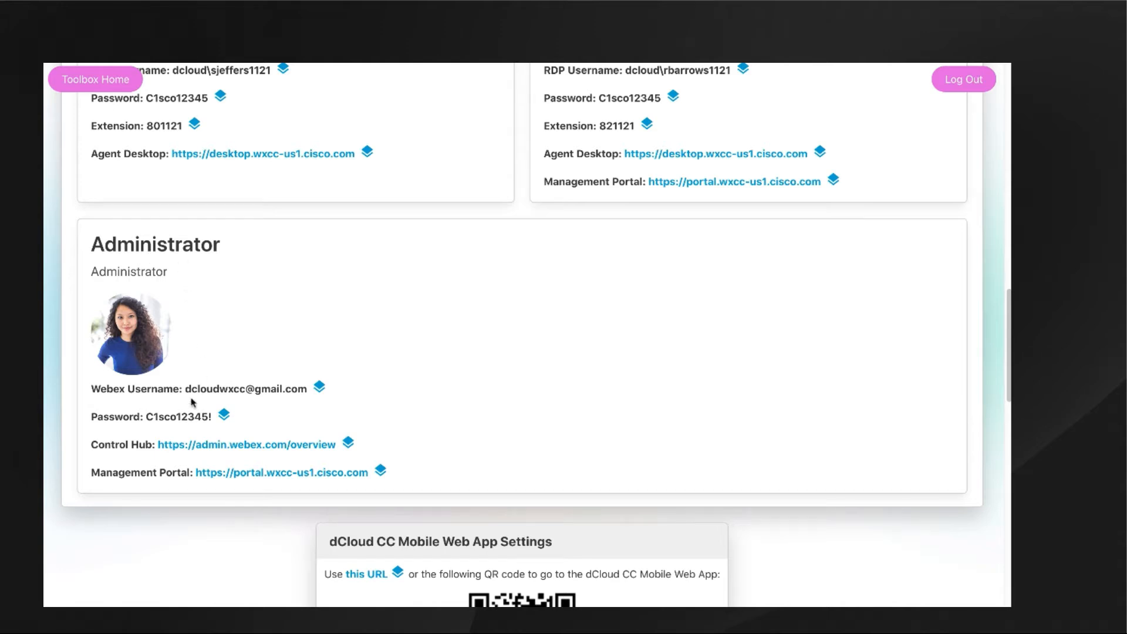
click(318, 389)
click(271, 449)
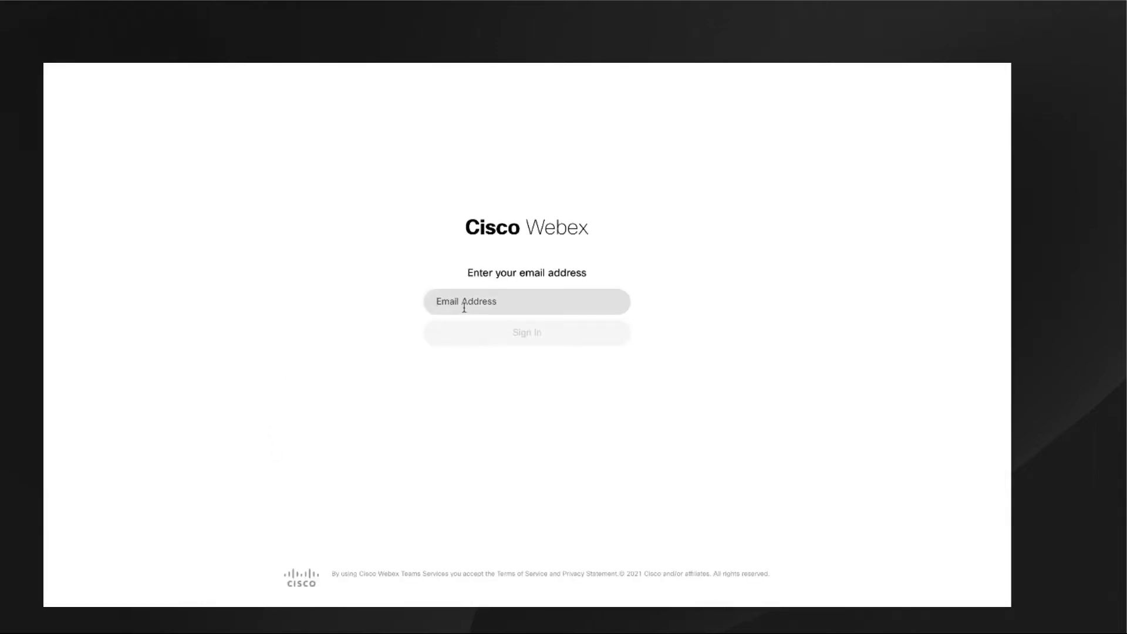
Sign in to Webex with the administrator's e-mail address and the account password copied from the demo toolbox.
right_click(464, 307)
click(494, 356)
click(501, 329)
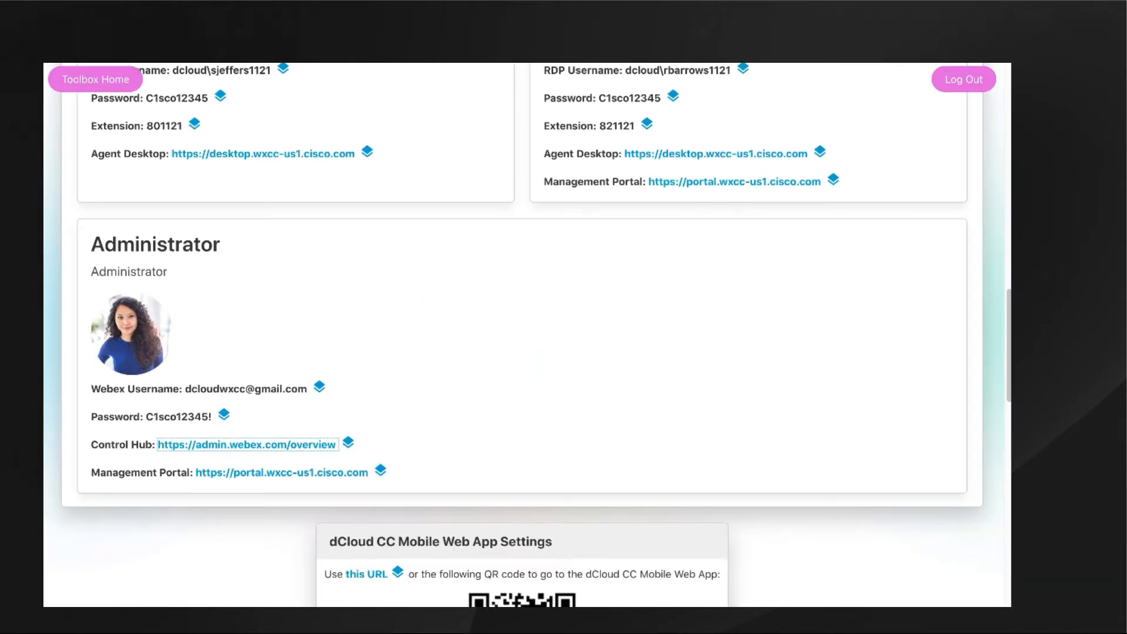
click(224, 416)
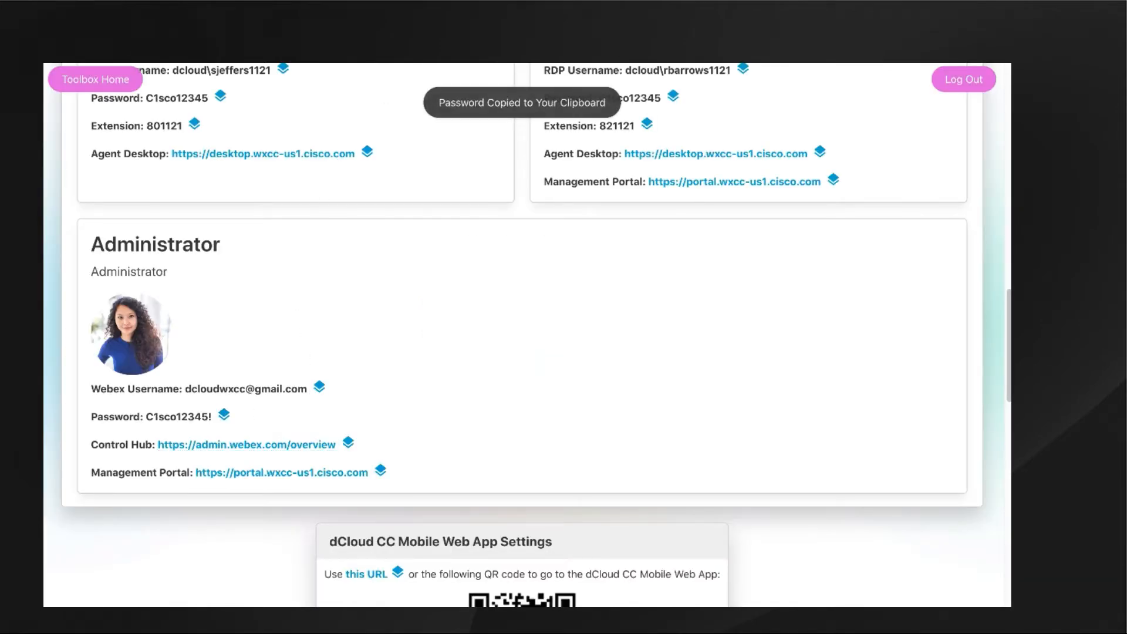
right_click(517, 309)
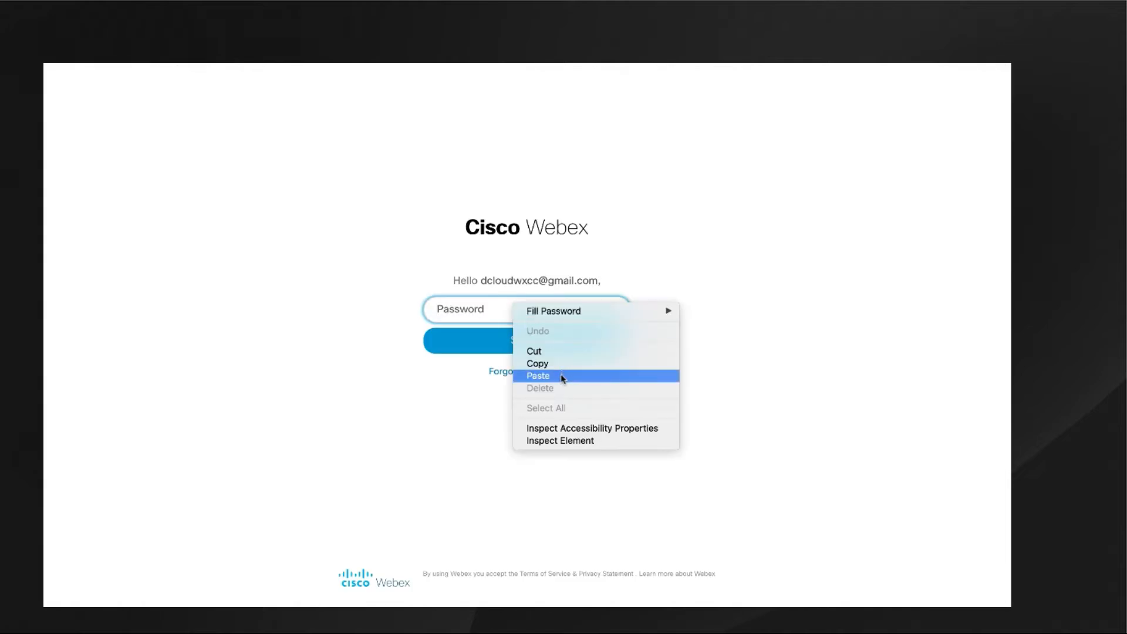
click(543, 377)
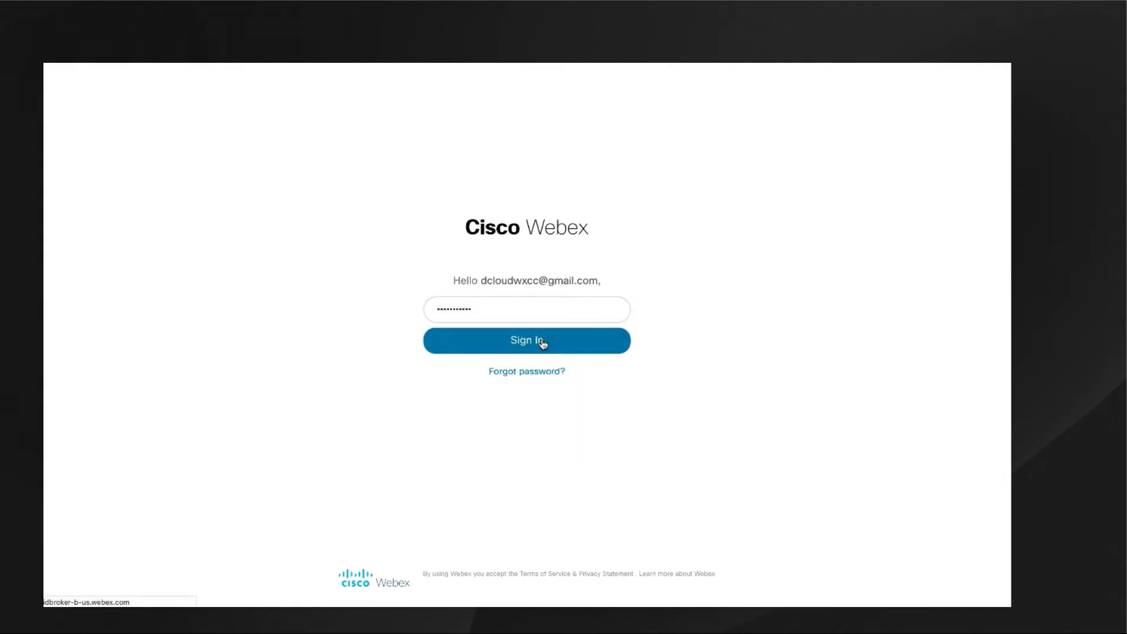
click(543, 344)
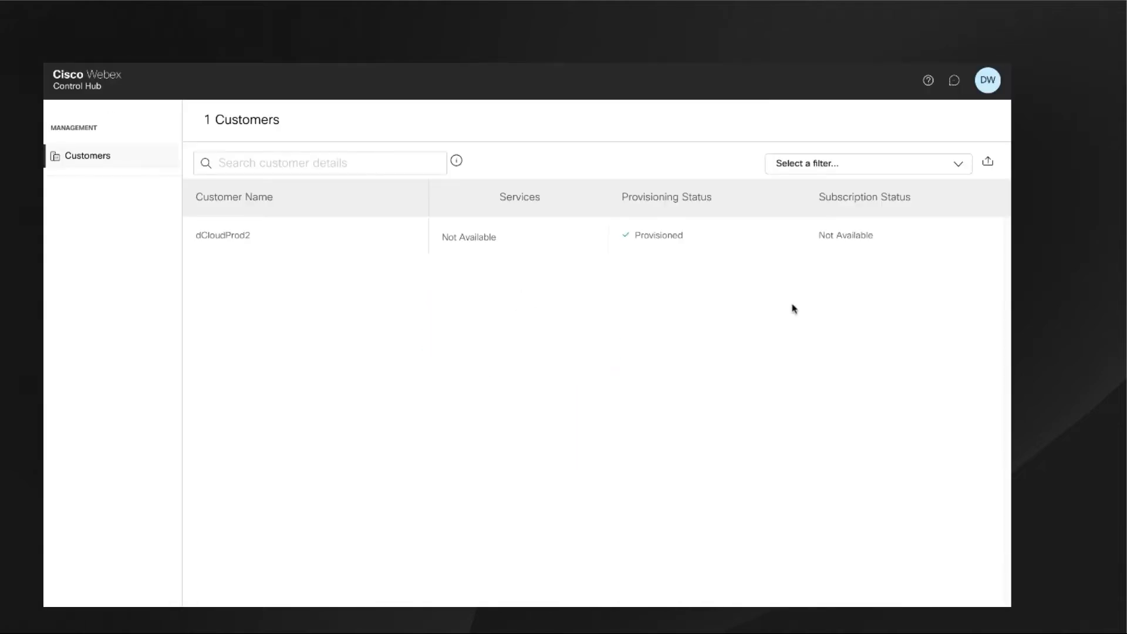
Open the dCloudProd2 customer organization in Control Hub and acknowledge the read-only mode notice.
click(228, 244)
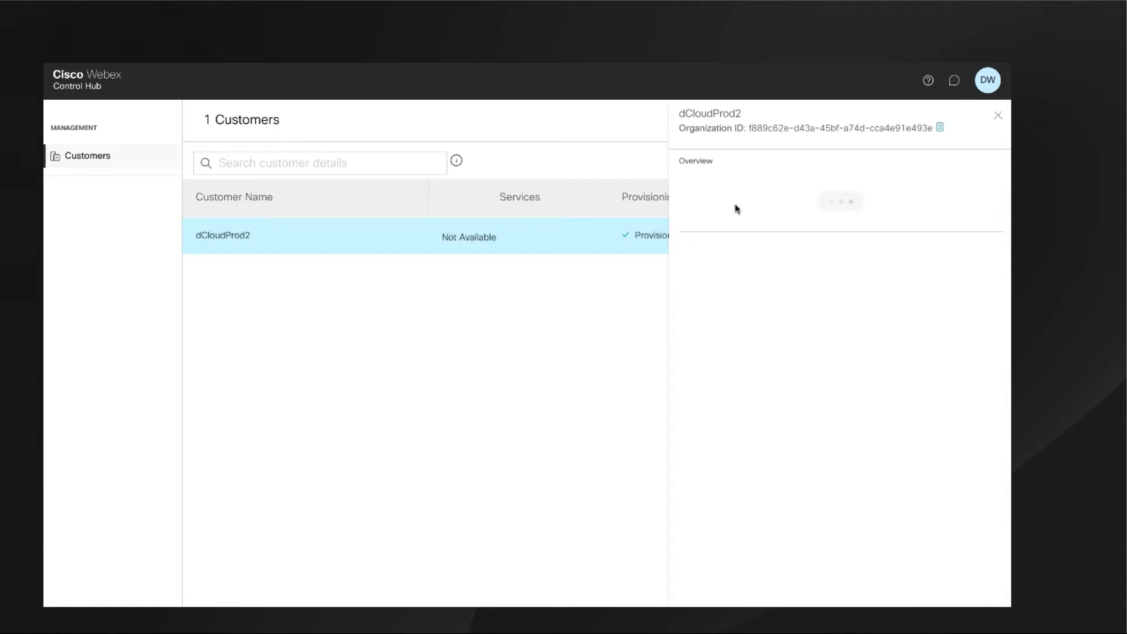
click(866, 205)
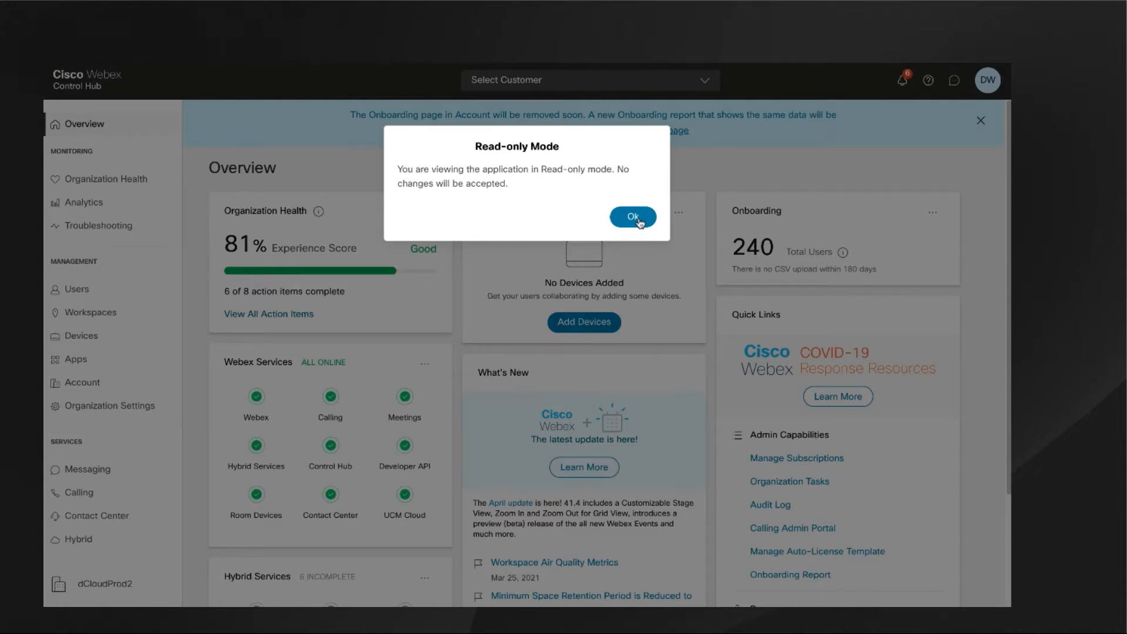
click(638, 222)
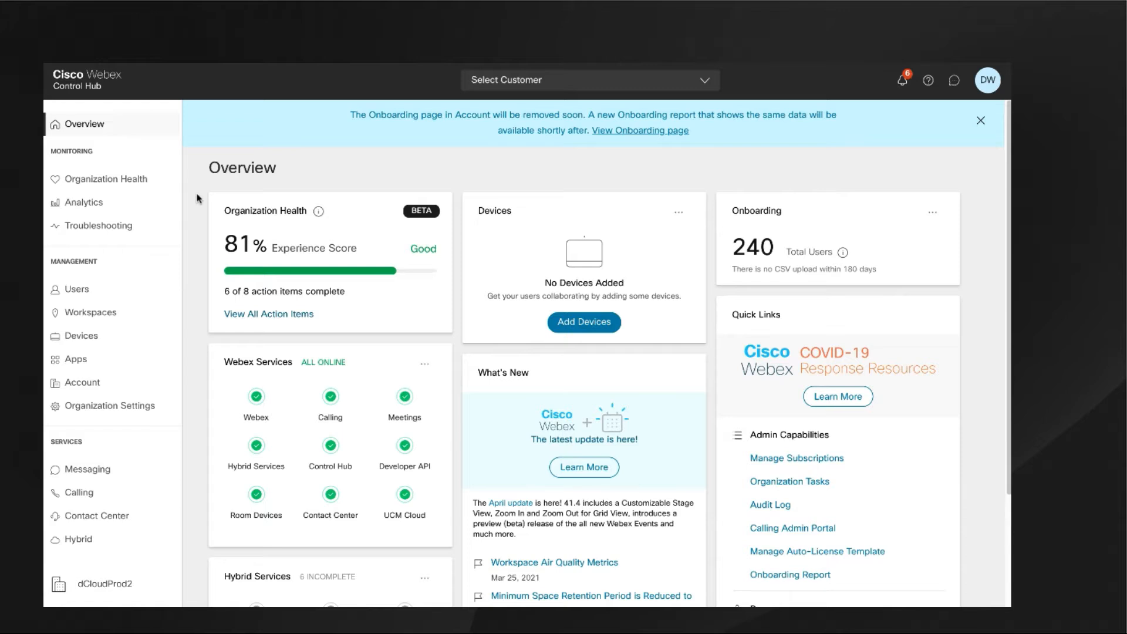
Search the organization's users for 1121.
click(77, 289)
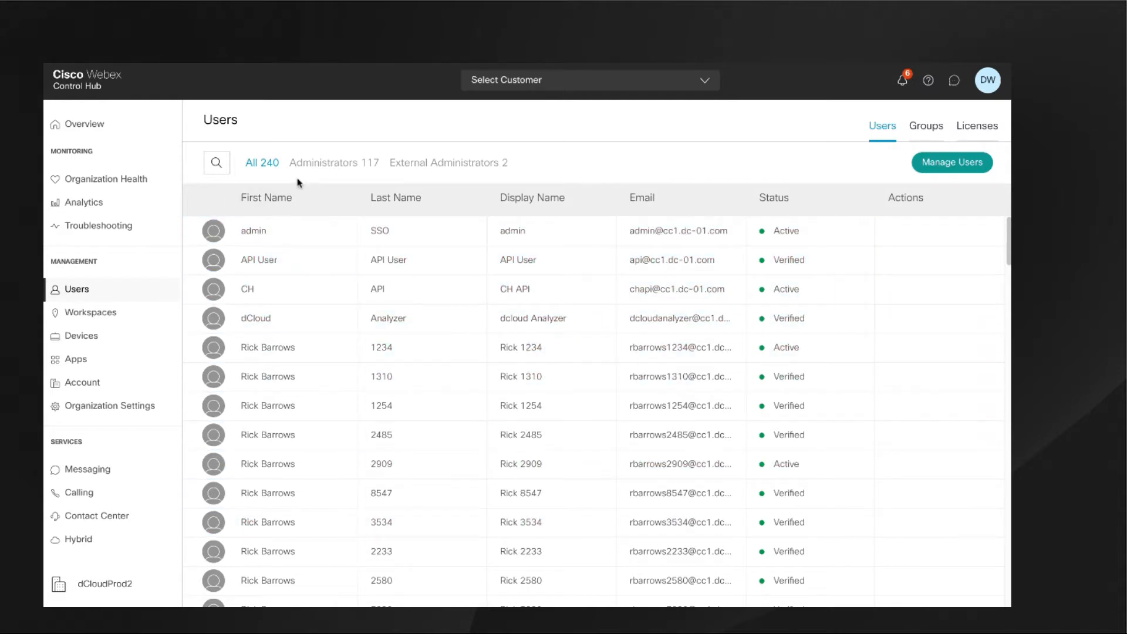
click(217, 164)
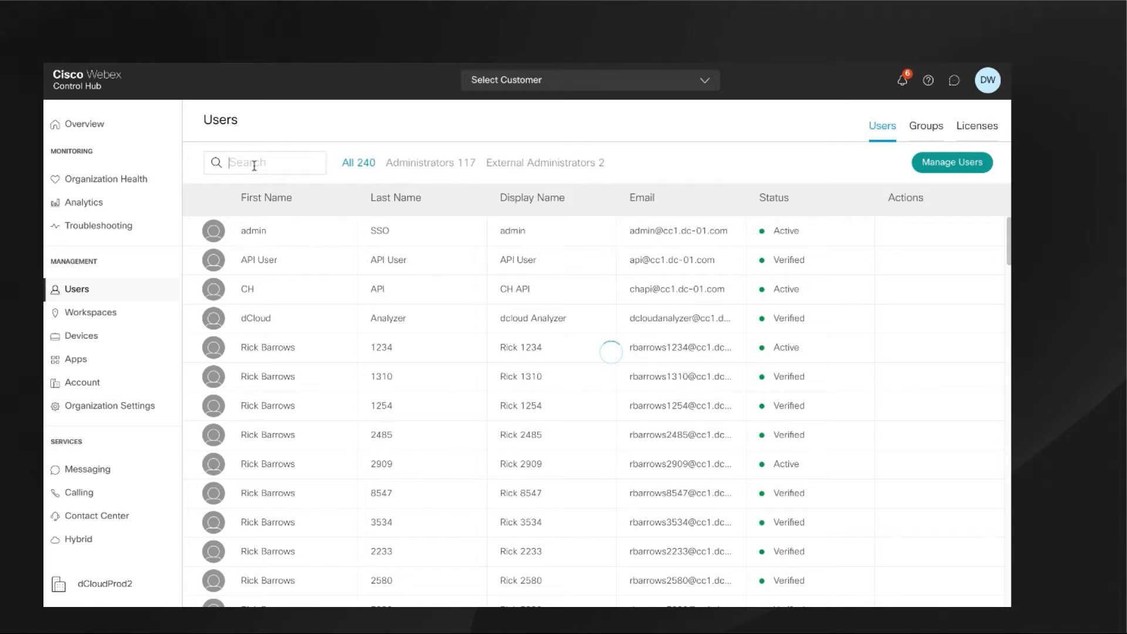
text(1121)
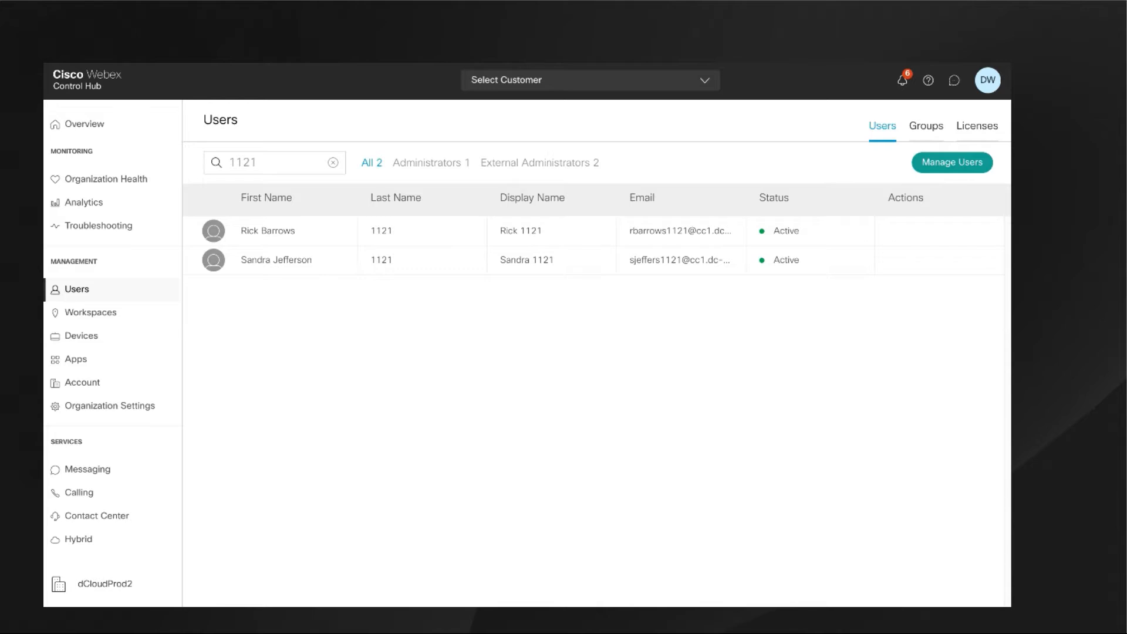
Review the first matching user's licensed services and administrator roles, and close the user's details.
click(318, 240)
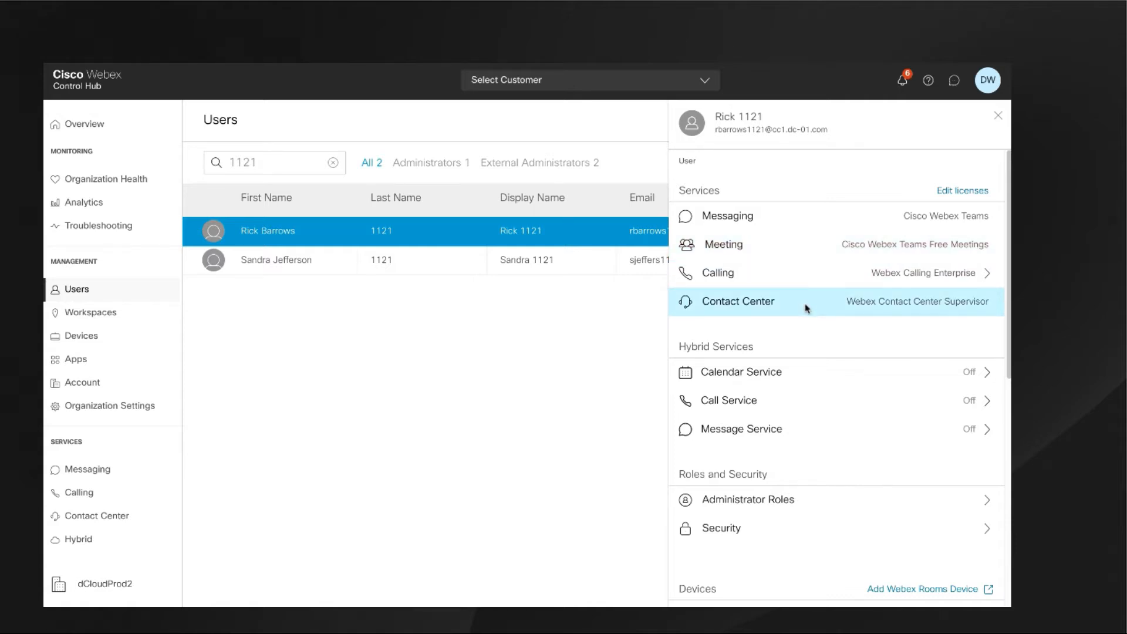
click(963, 192)
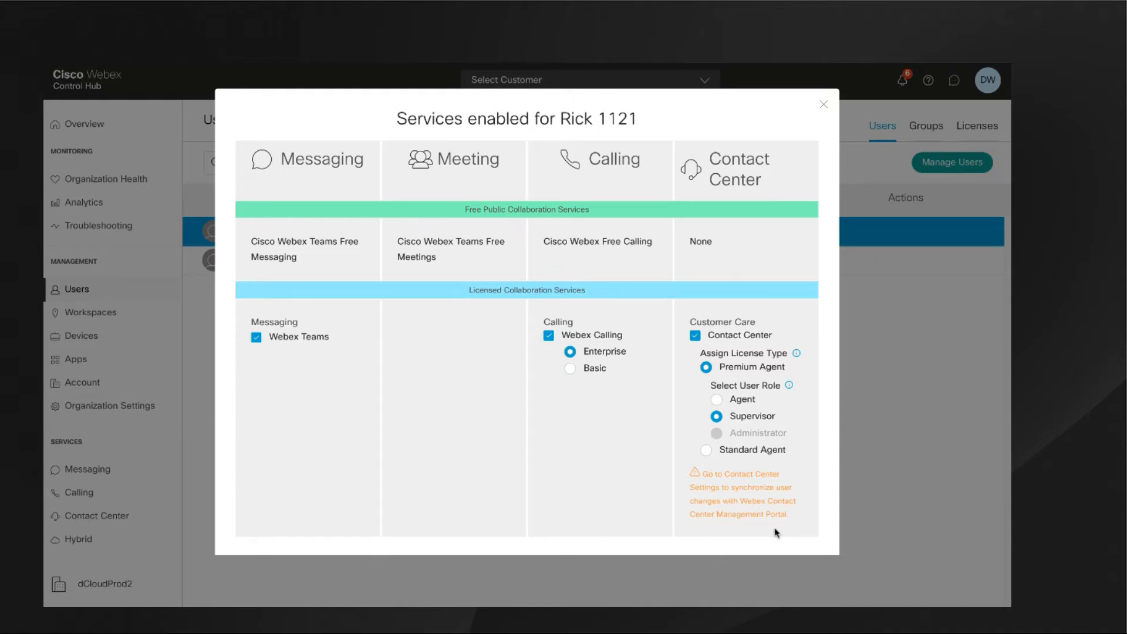
click(824, 106)
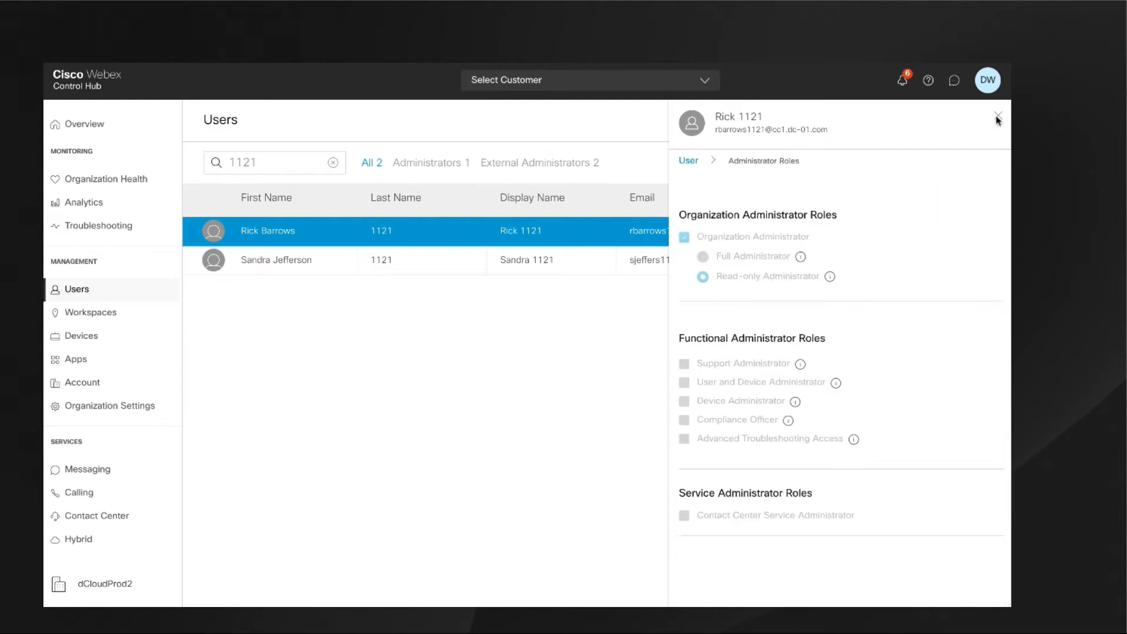
click(996, 117)
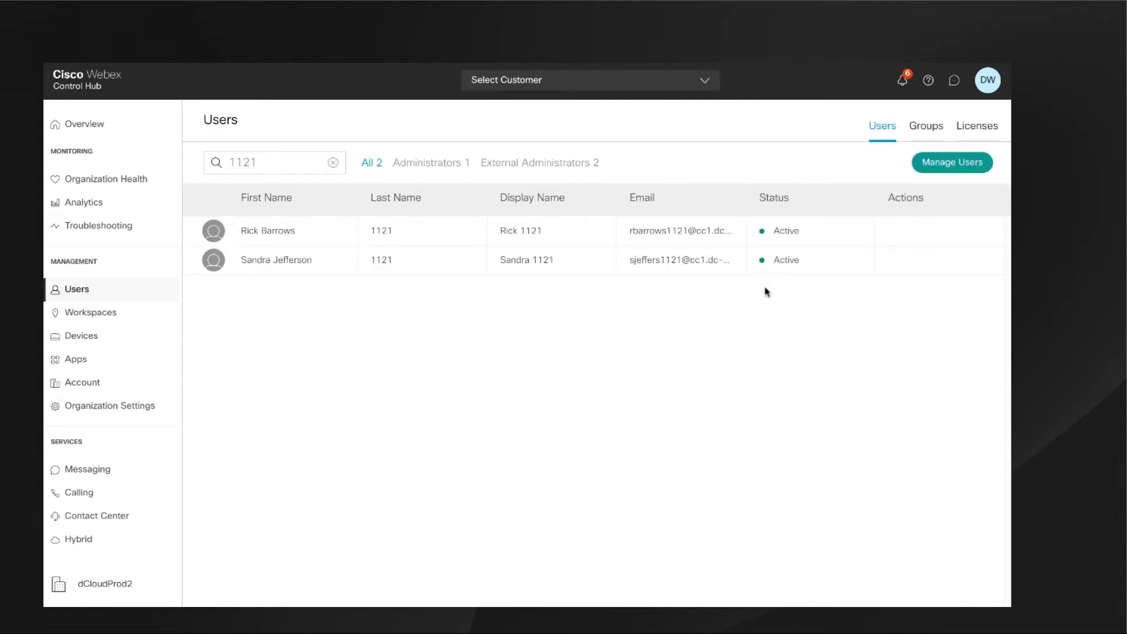
Examine the Directory Synchronization and Authentication sections of the Organization Settings.
click(98, 414)
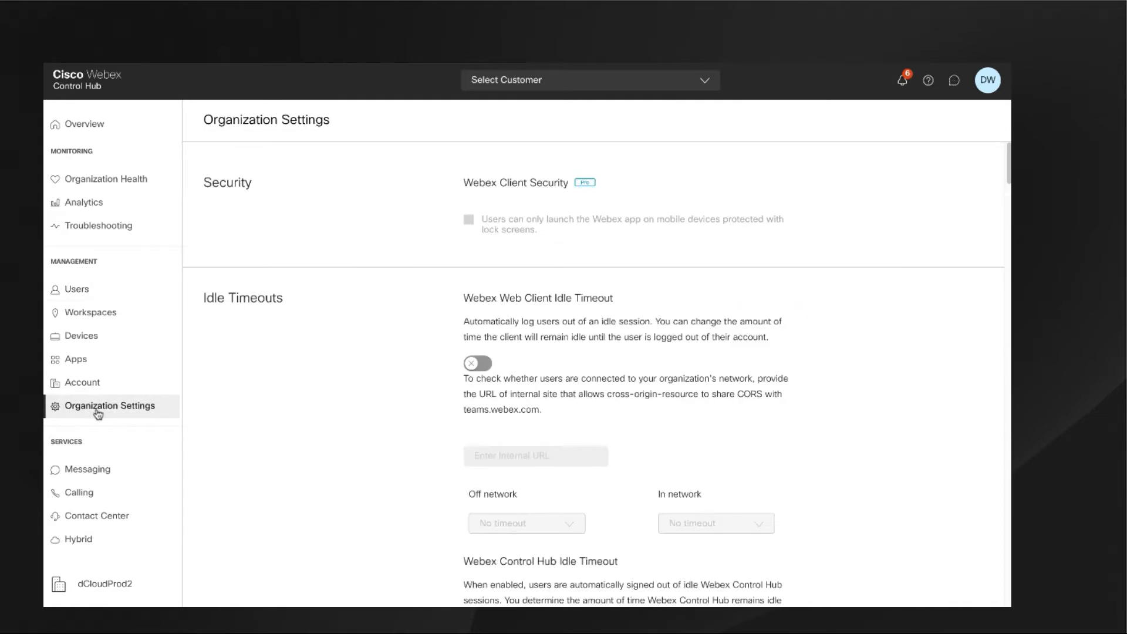
scroll(1010, 183, down, 3)
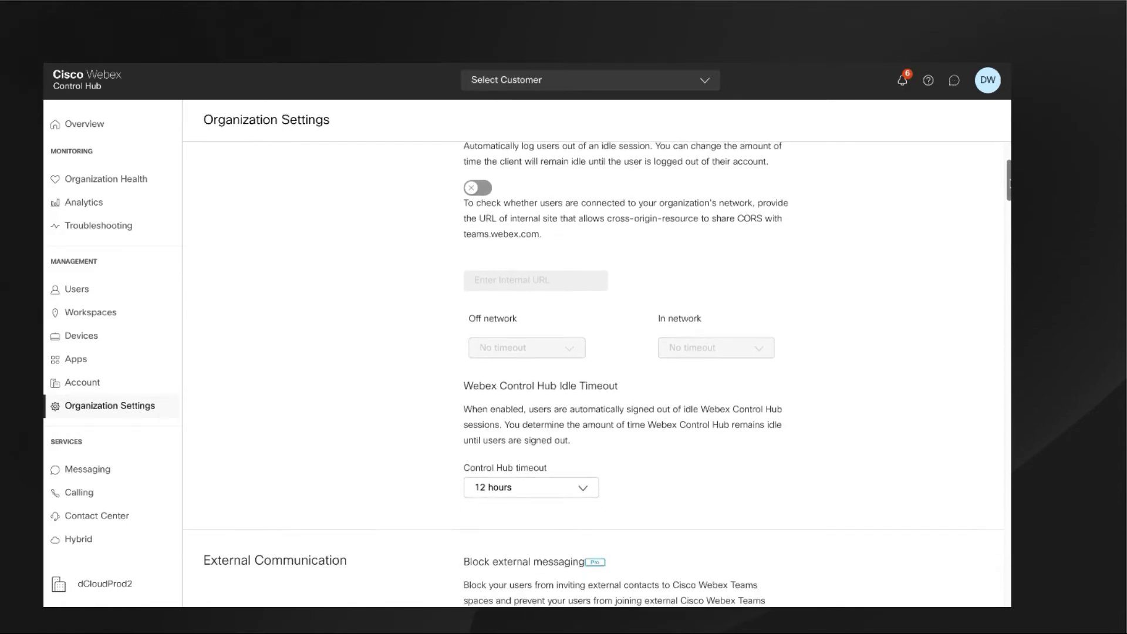
drag(1010, 183, 1008, 390)
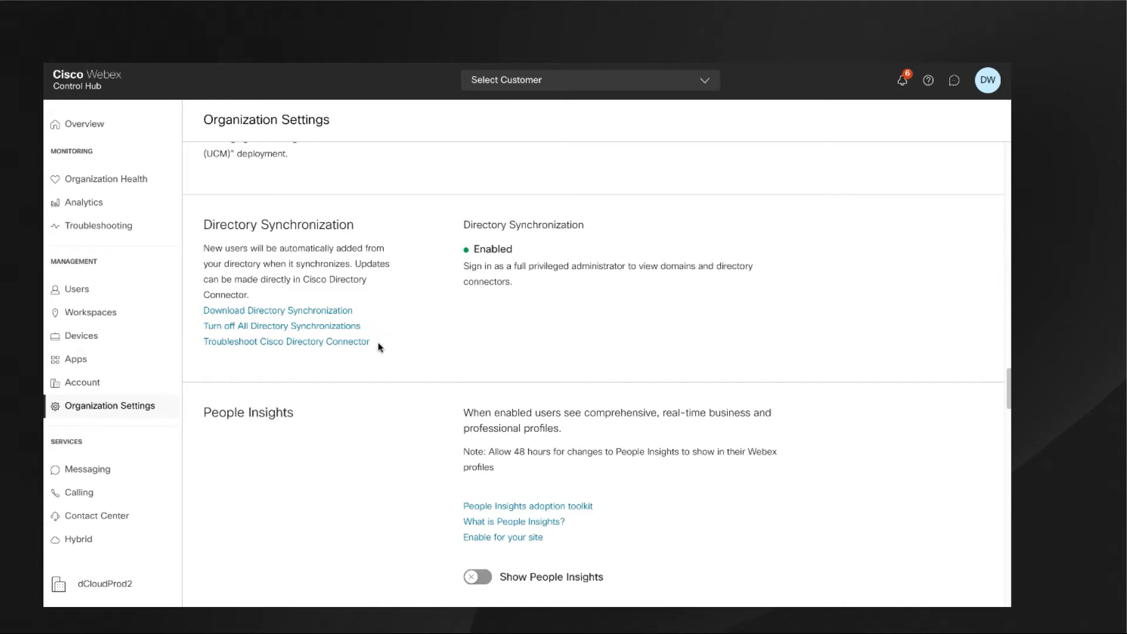
scroll(378, 347, down, 6)
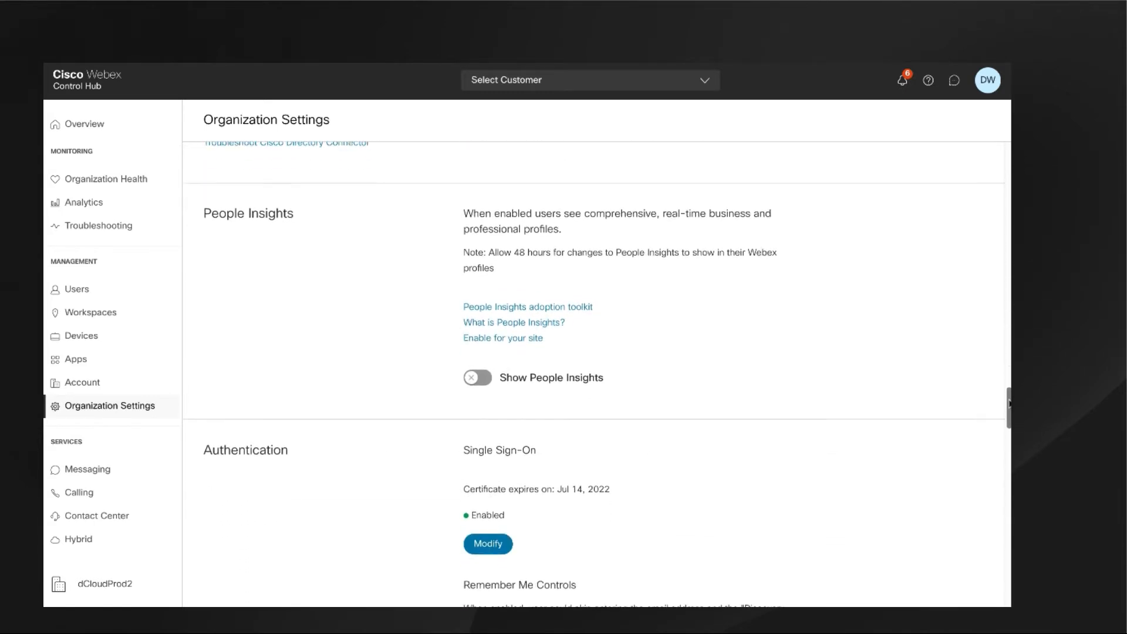
drag(1010, 421, 1010, 424)
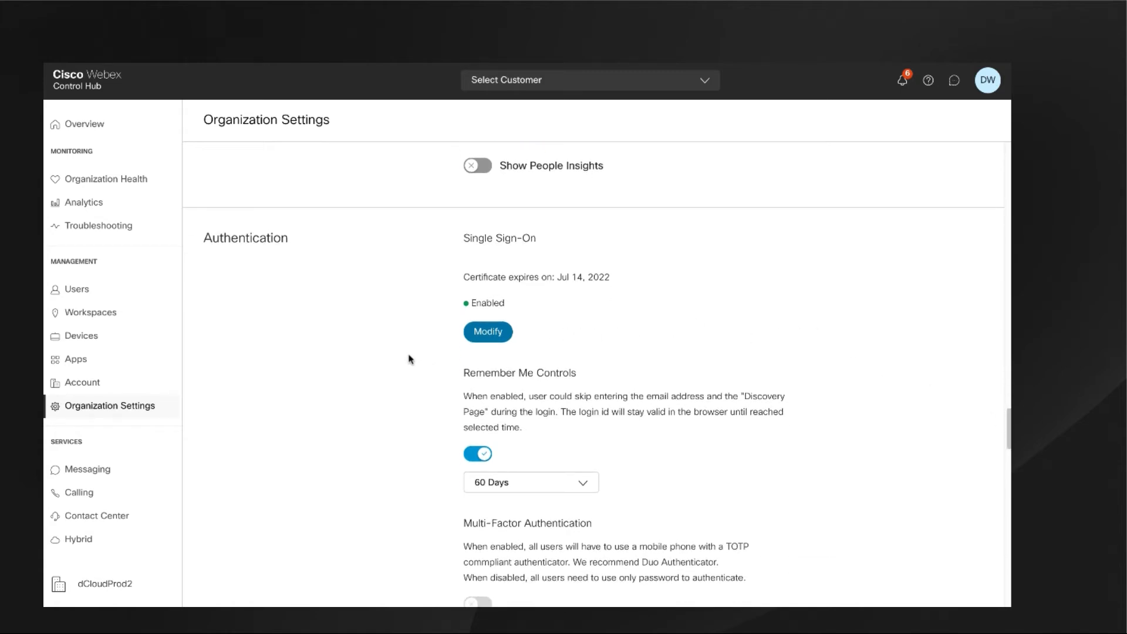
scroll(409, 360, up, 1)
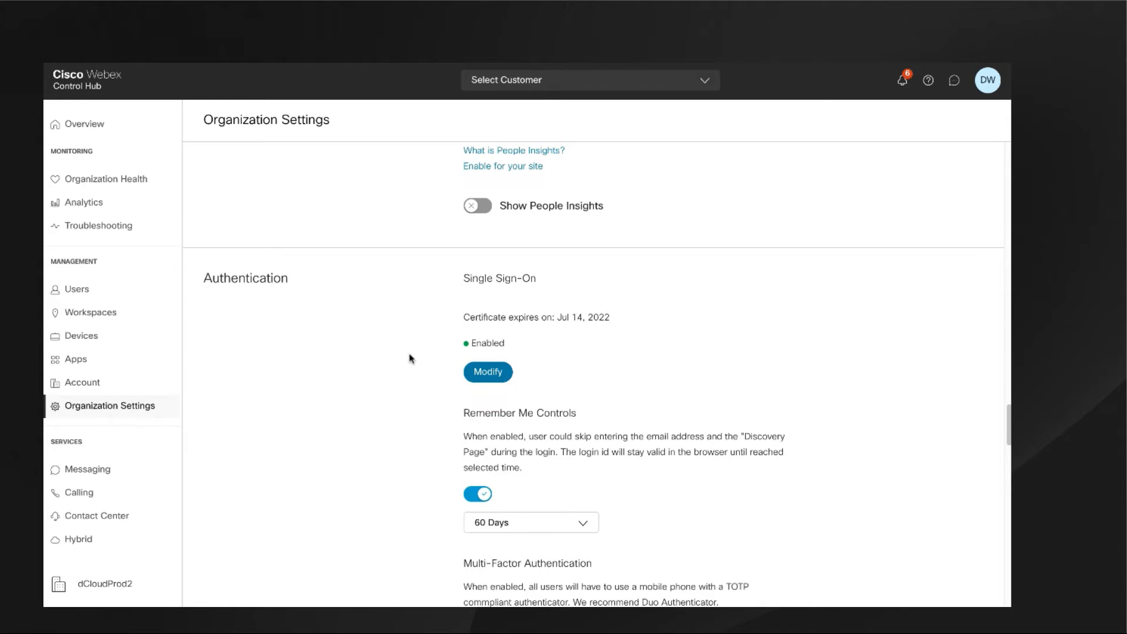
Filter the Contact Center features to virtual agents and open the cumulus-voice-bot configuration.
click(111, 521)
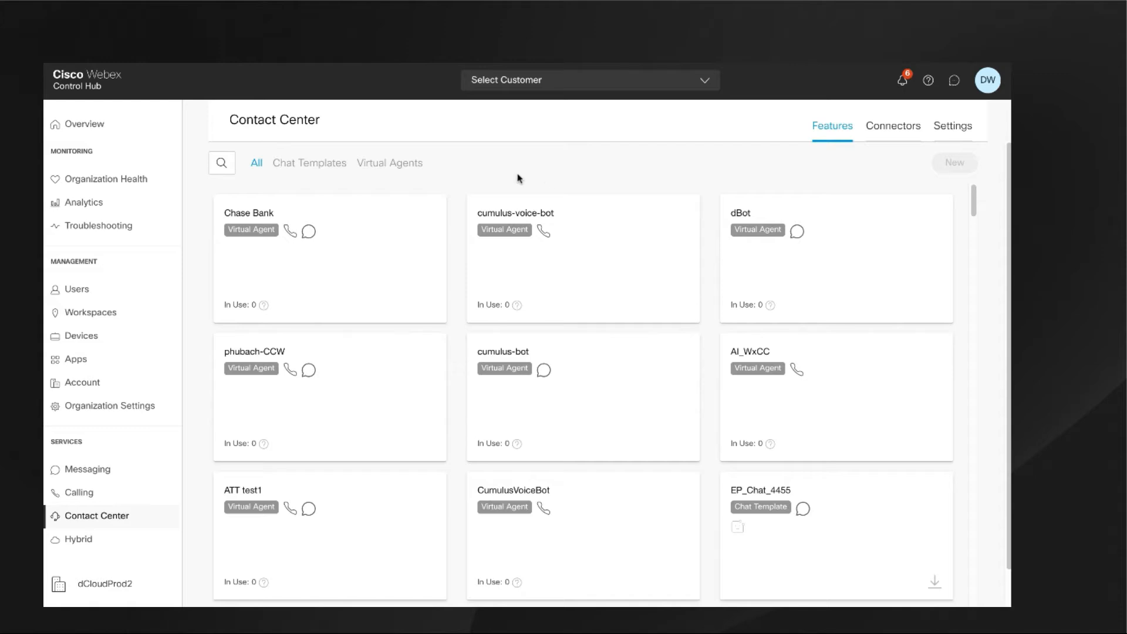
click(376, 165)
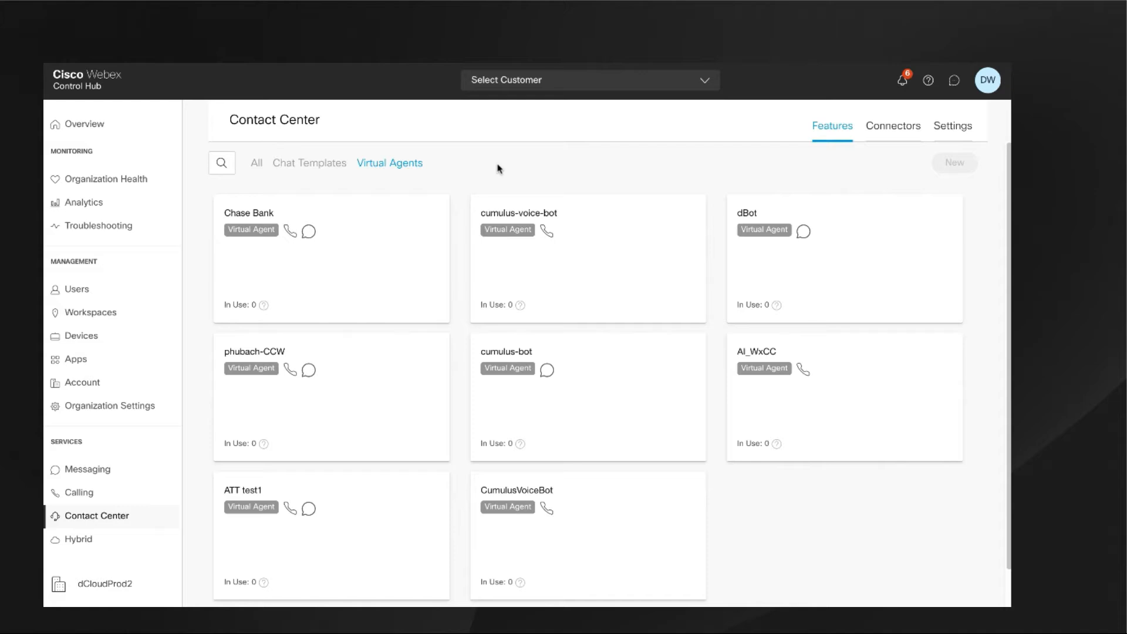
click(546, 226)
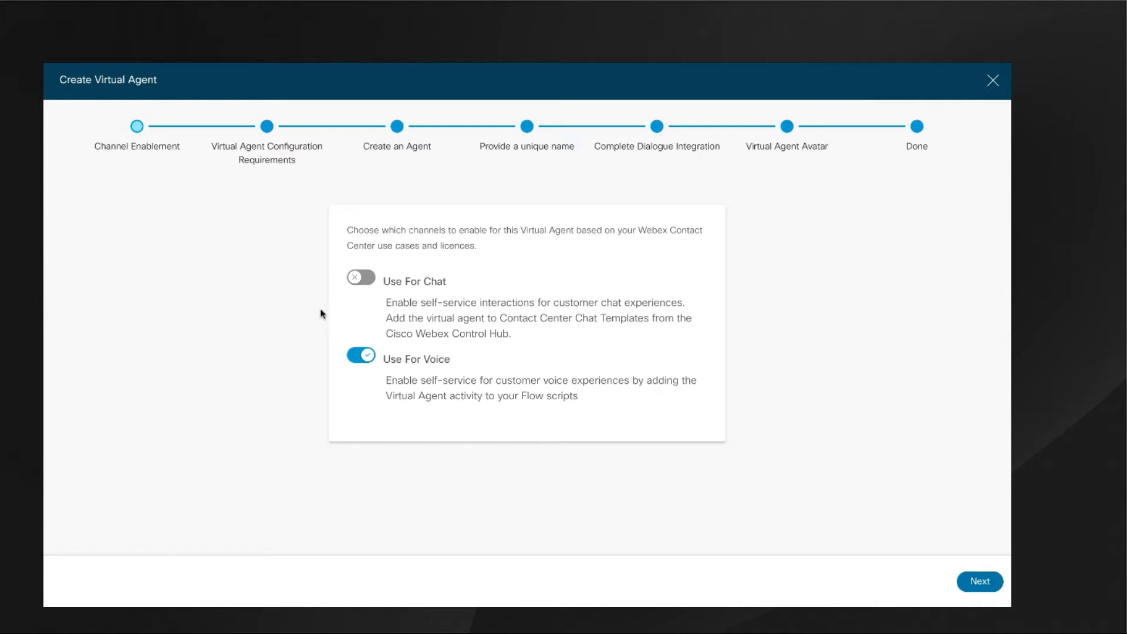
Review each configuration stage of cumulus-voice-bot from the Dialogflow requirements through Done, and exit the wizard without saving.
click(267, 128)
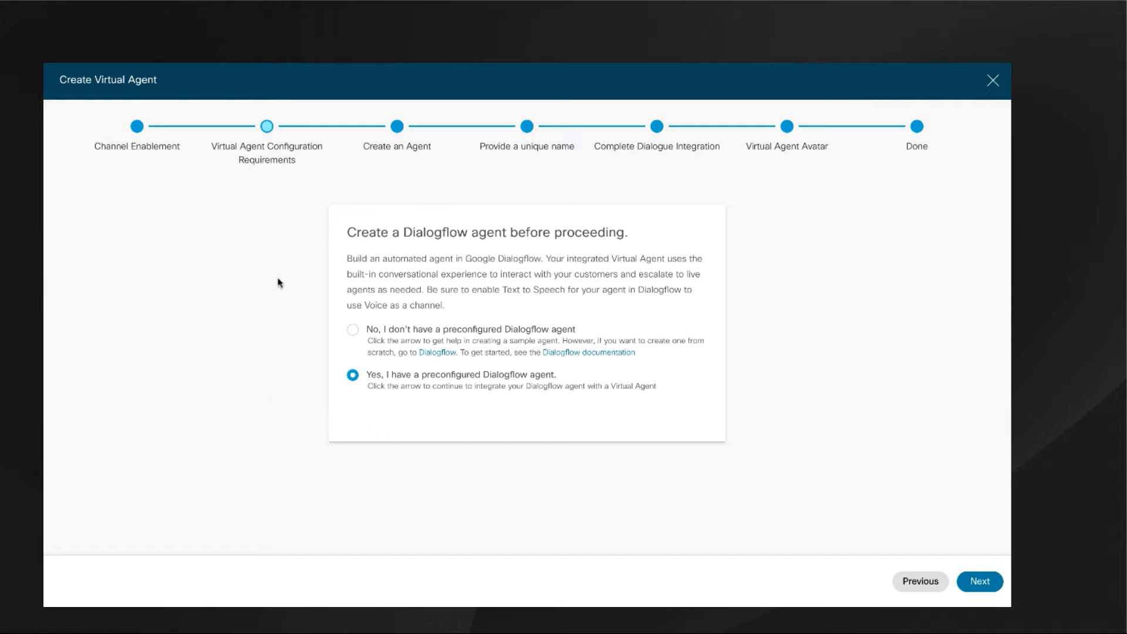
click(398, 129)
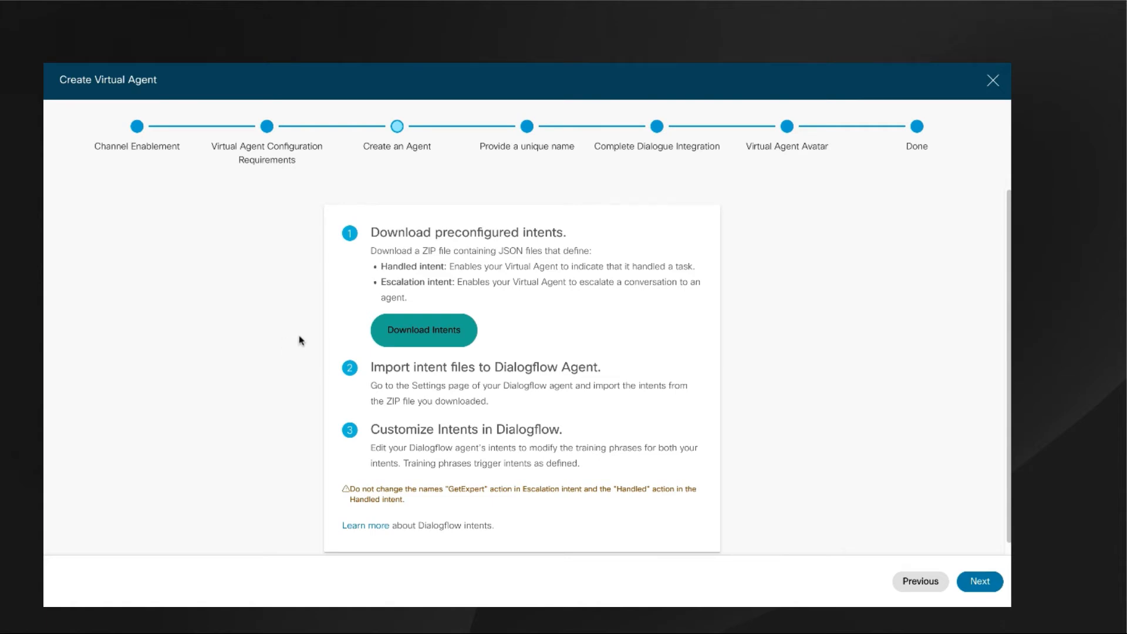
click(526, 136)
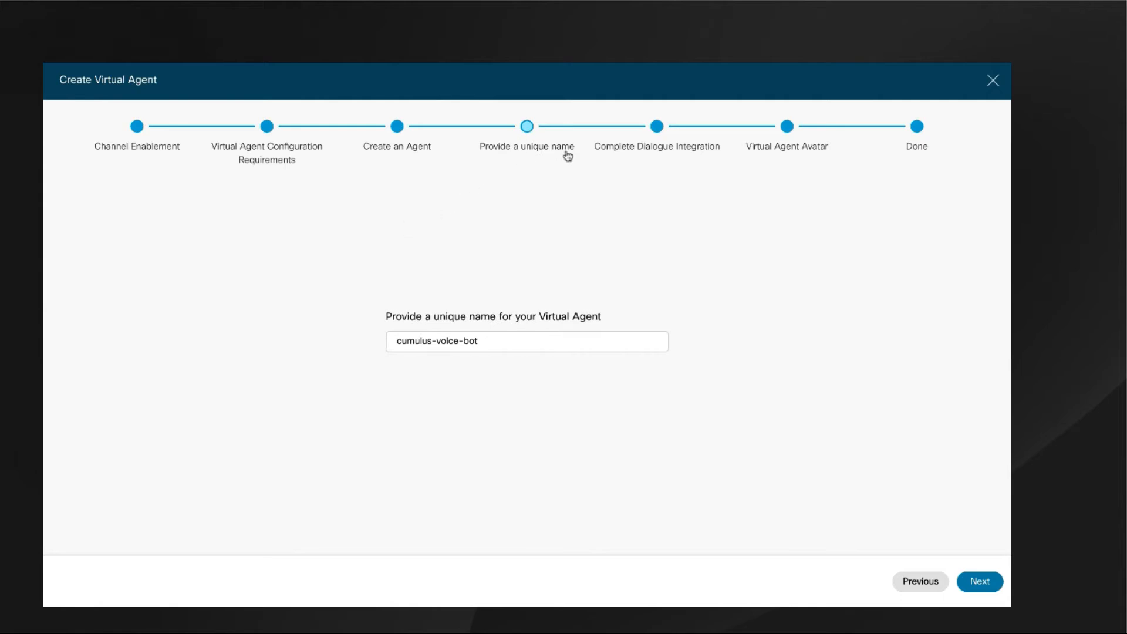
click(657, 129)
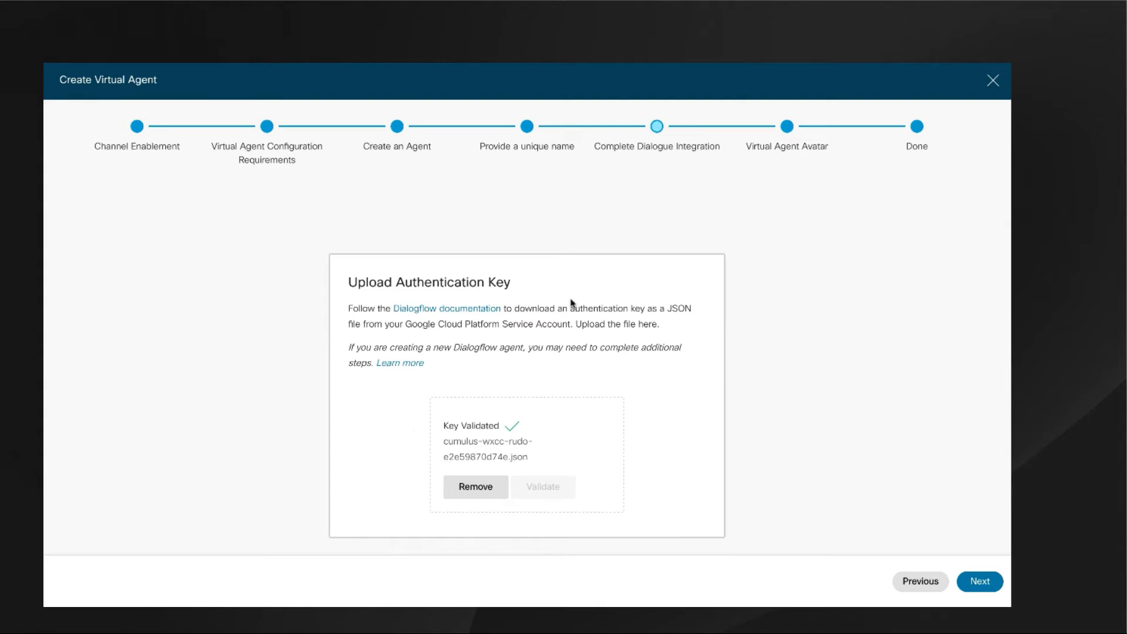
click(787, 128)
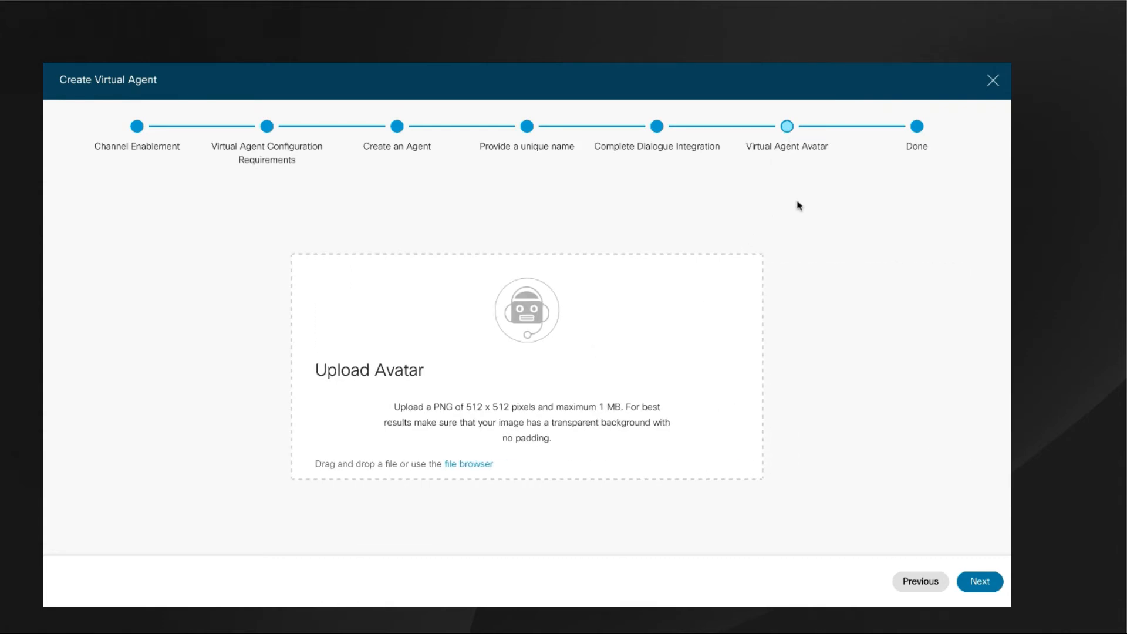
click(916, 126)
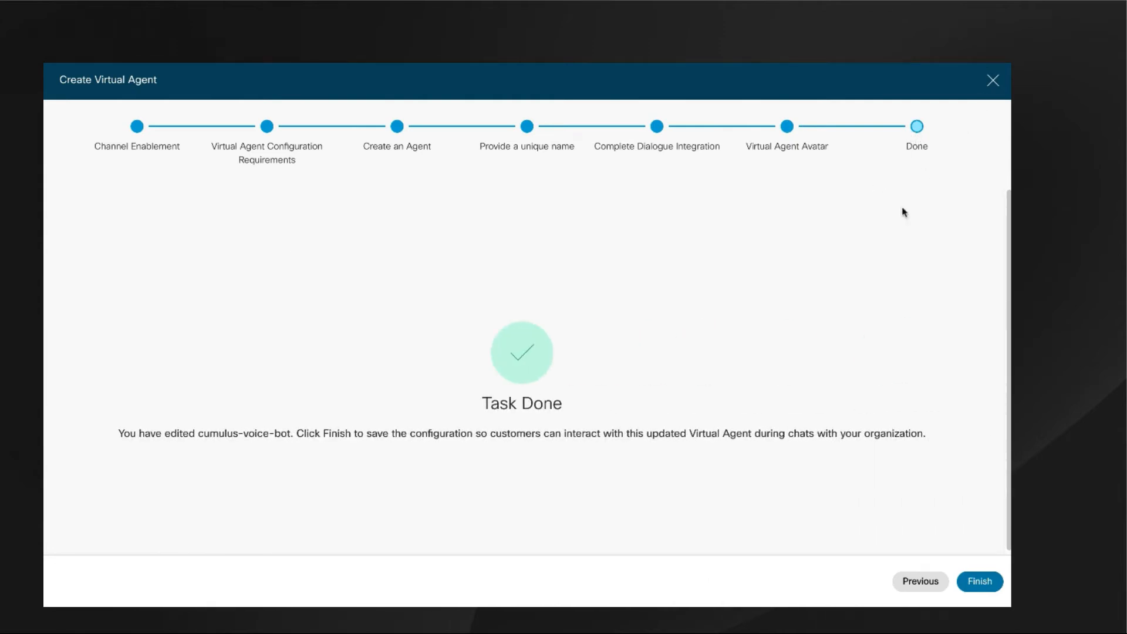
click(993, 82)
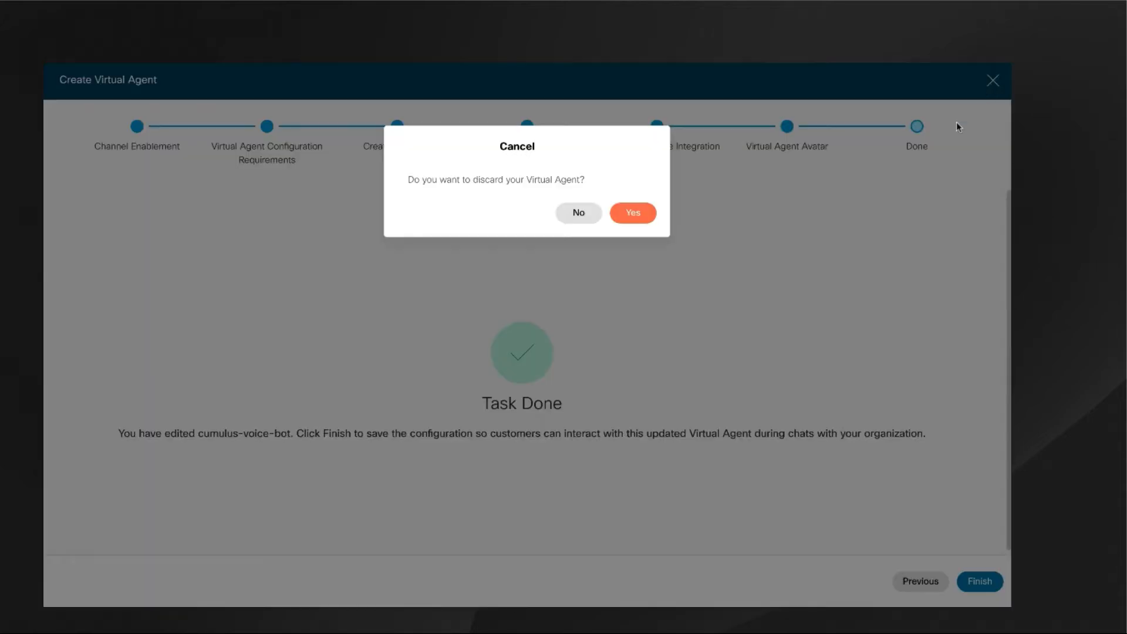
click(631, 214)
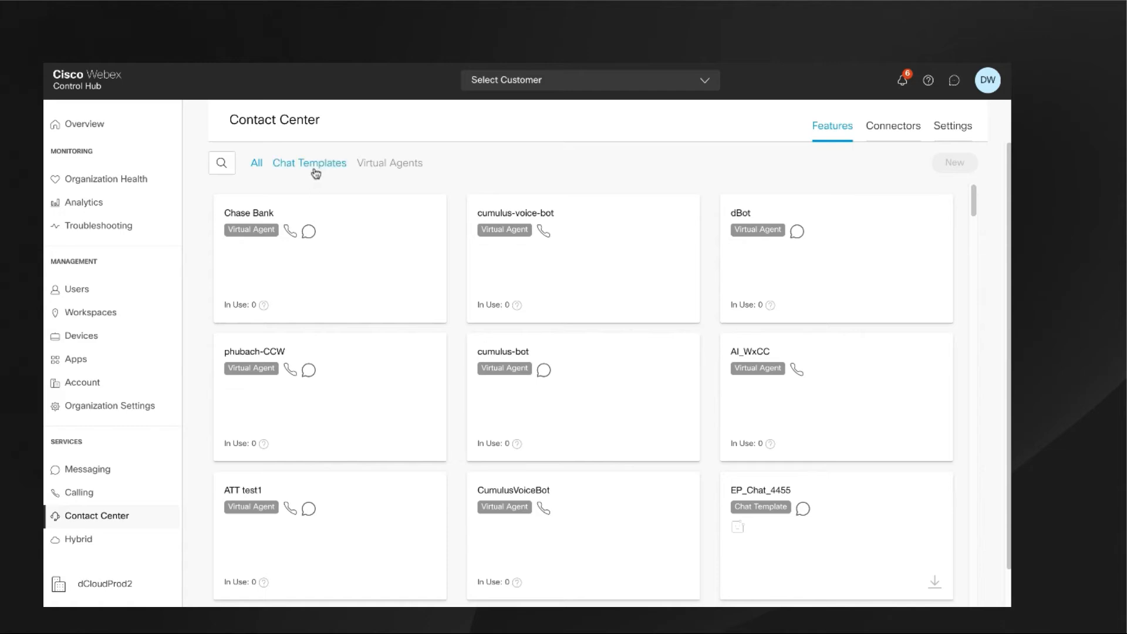
Filter the Contact Center features to chat templates, search for 1121 and open the EP_Chat_1121 template.
click(325, 168)
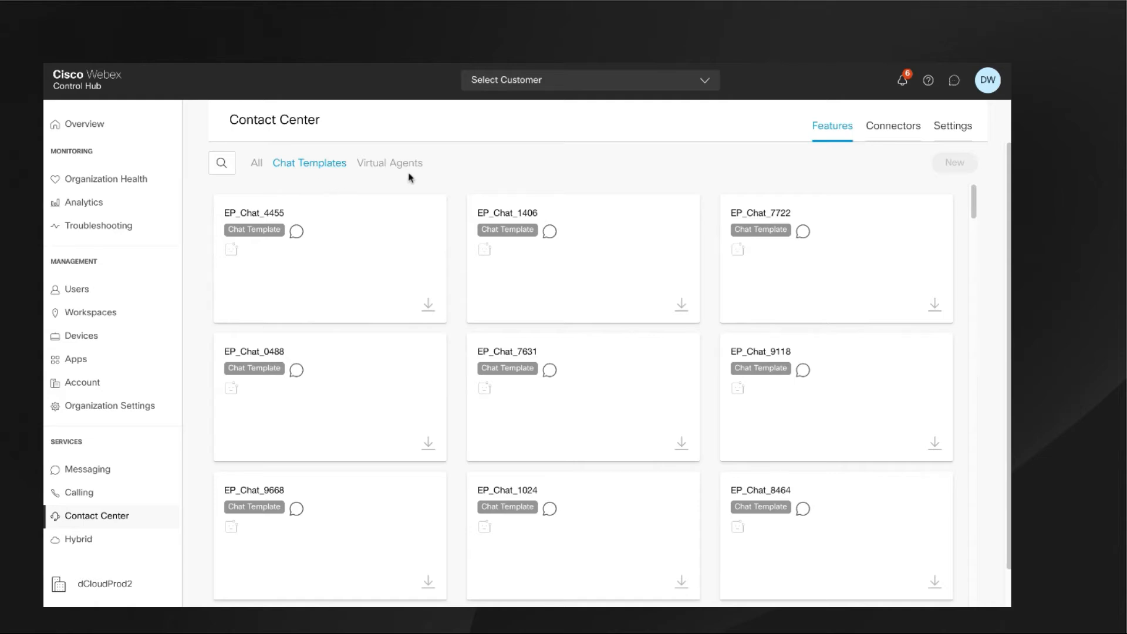
click(221, 163)
text(1121)
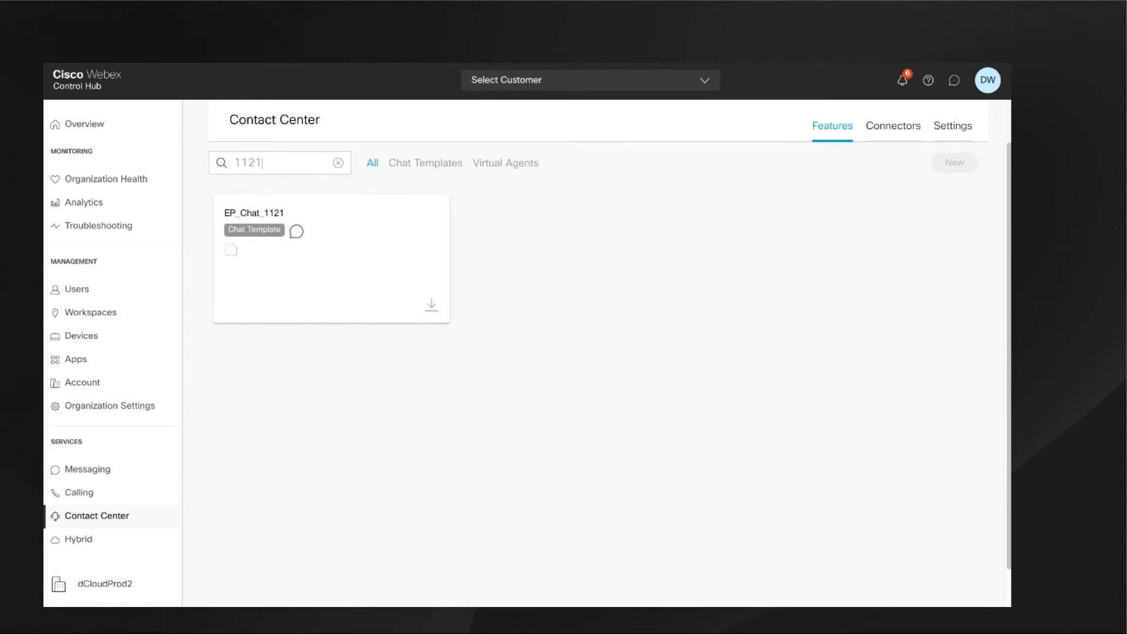
click(267, 241)
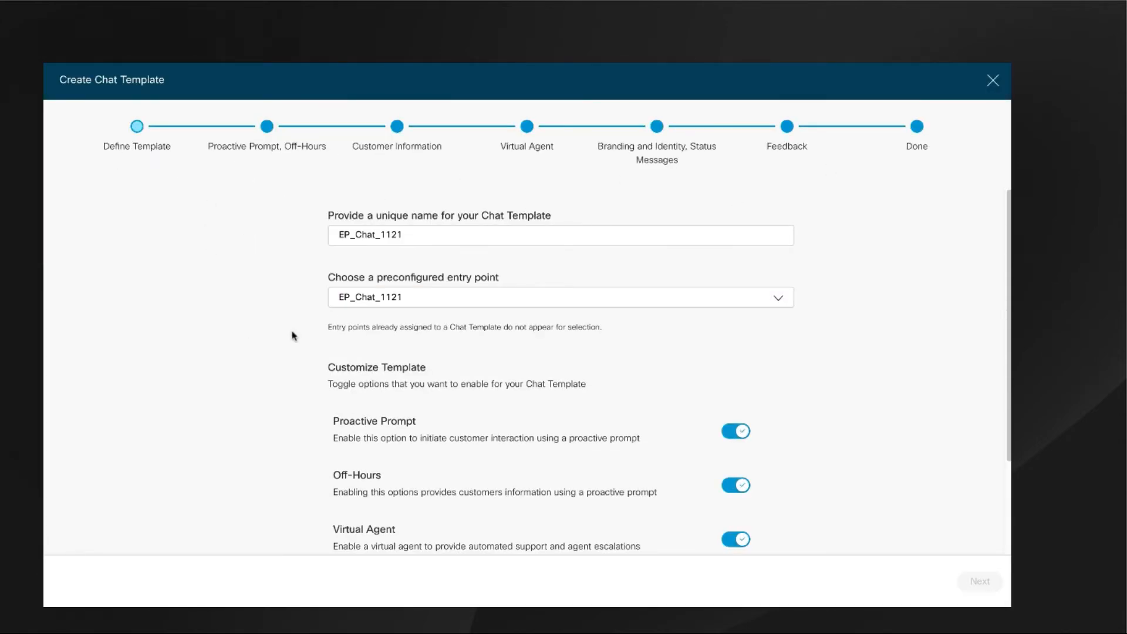
Switch the Virtual Agent option of EP_Chat_1121 off and back on in the template customization settings.
scroll(770, 428, down, 3)
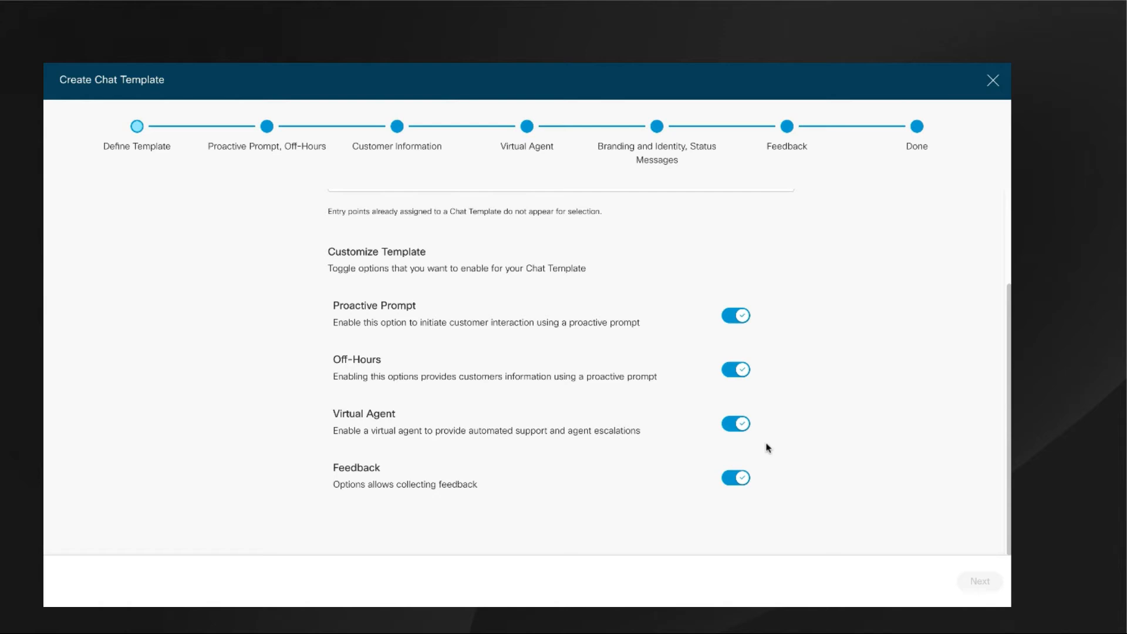
click(733, 431)
click(739, 429)
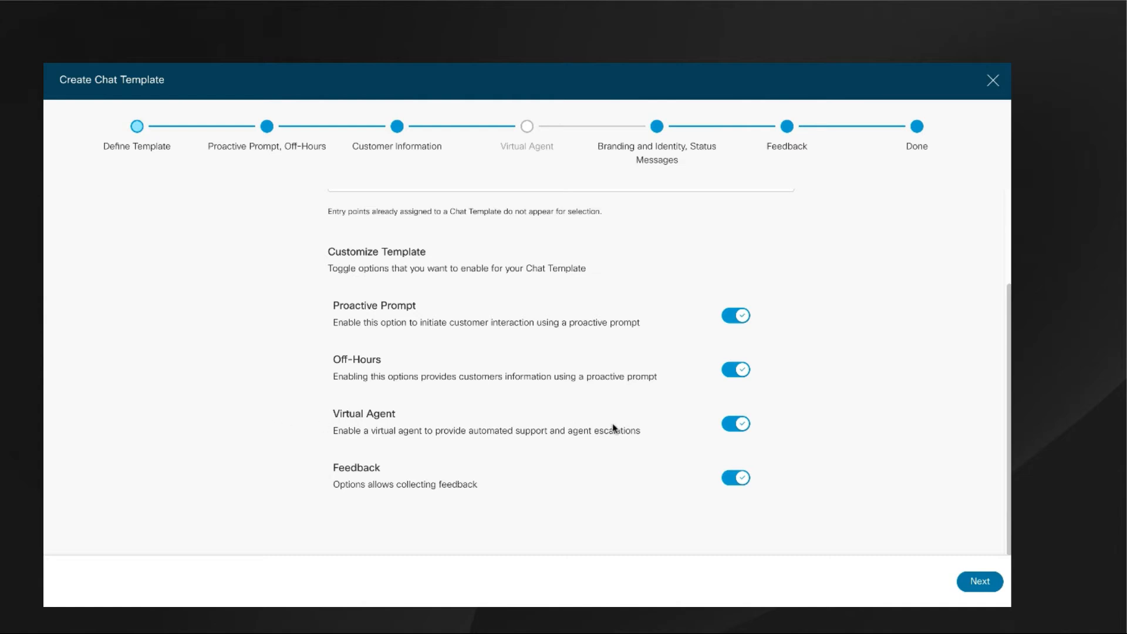
In the Proactive Prompt stage, try ending the message with "better!!!", restore it, and view the Show Prompt After delay choices.
click(267, 126)
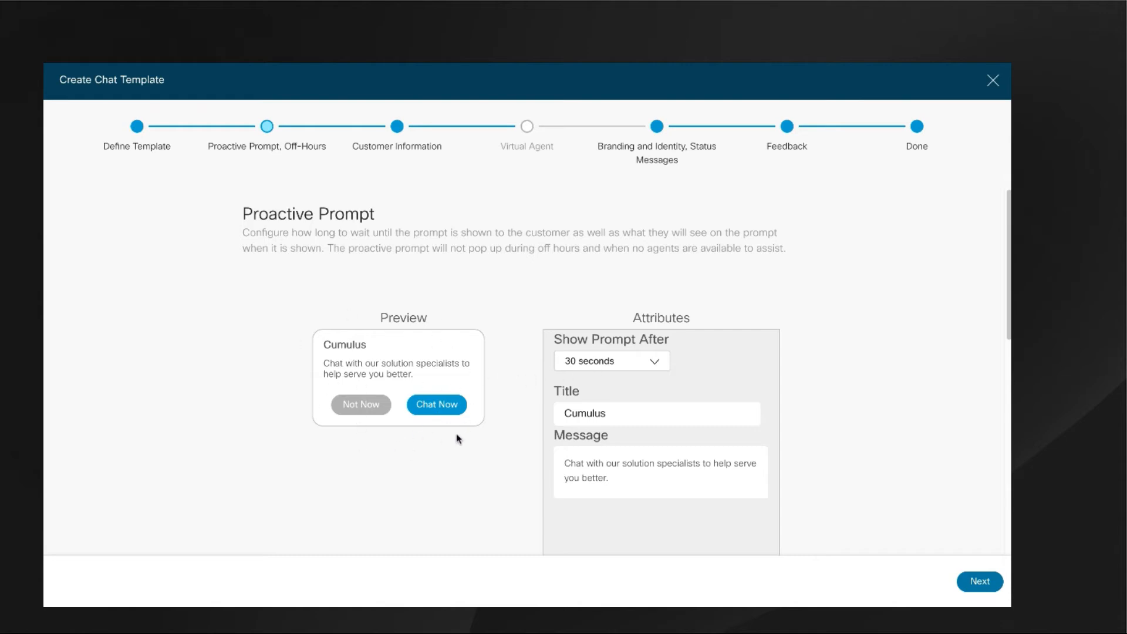
click(625, 479)
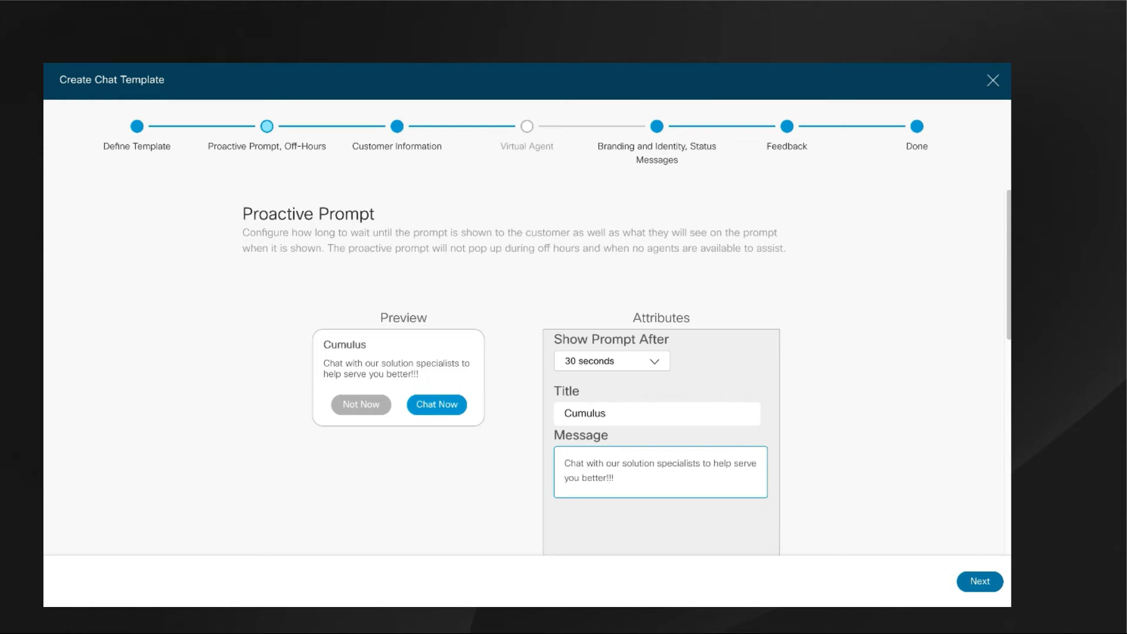
click(656, 363)
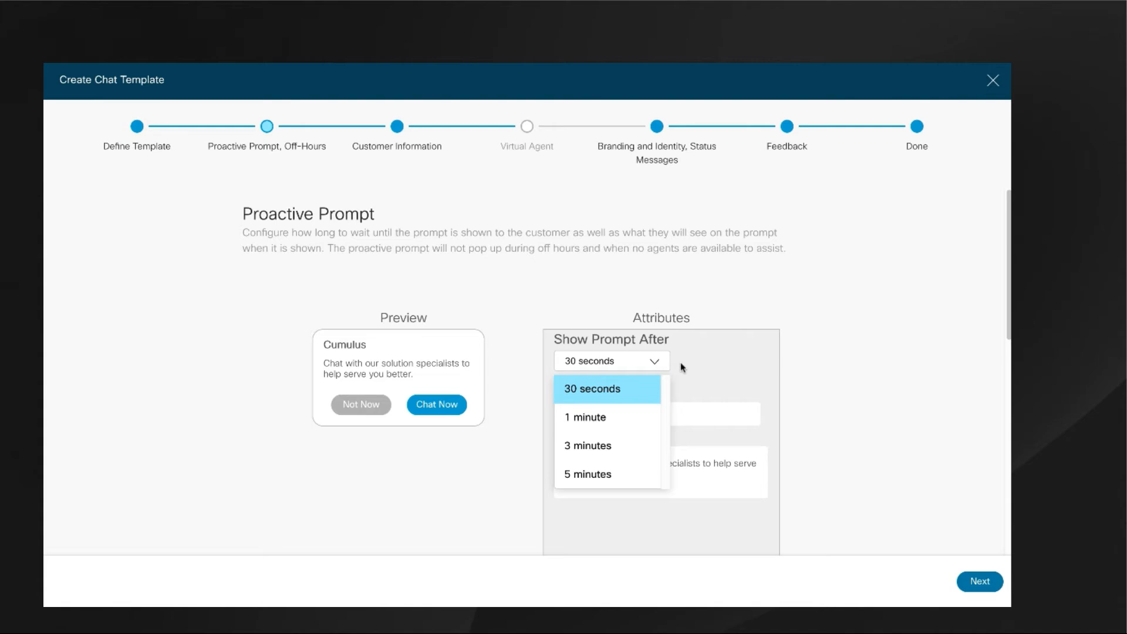
click(796, 362)
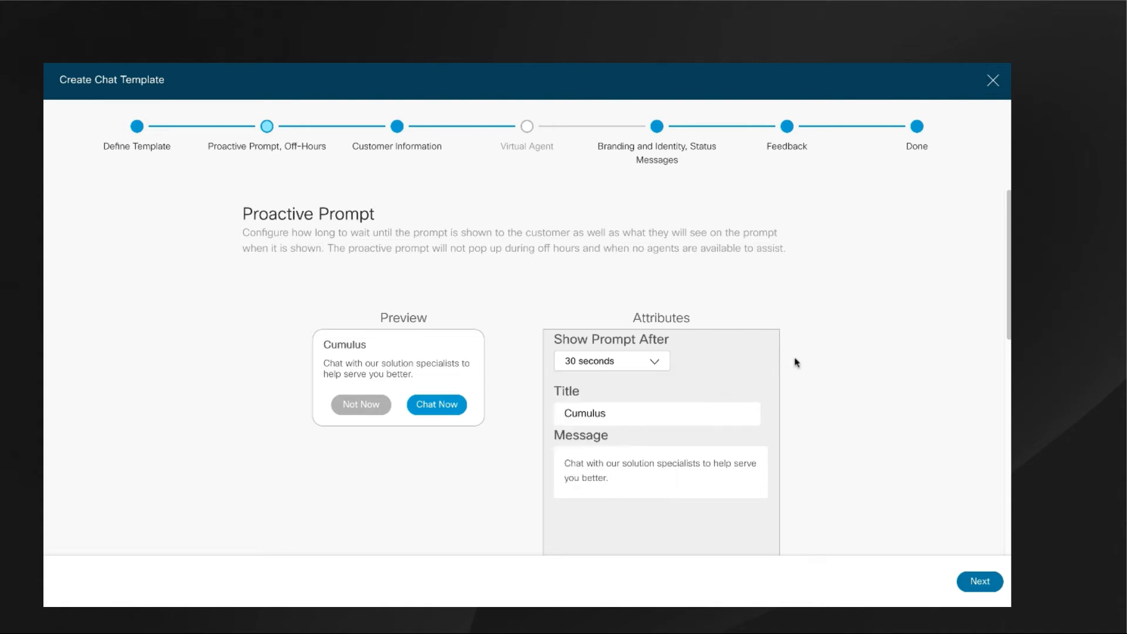
Inspect the attributes of the Name, Email, How may I assist you? and Additional Details fields, and the virtual agents selectable for the template.
click(392, 123)
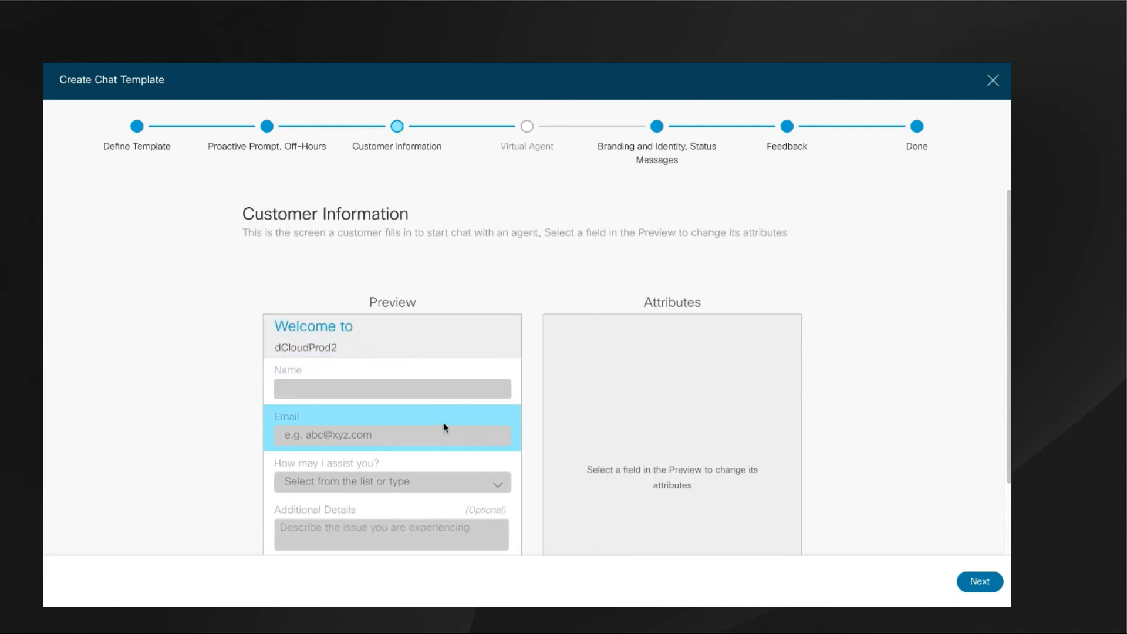
click(351, 371)
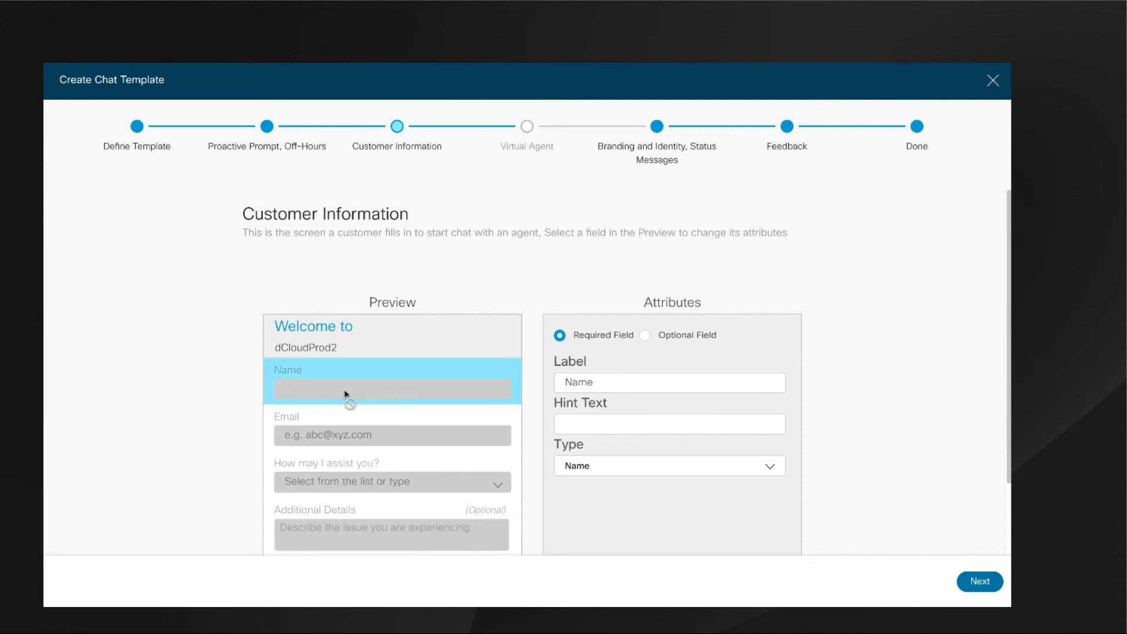
click(385, 426)
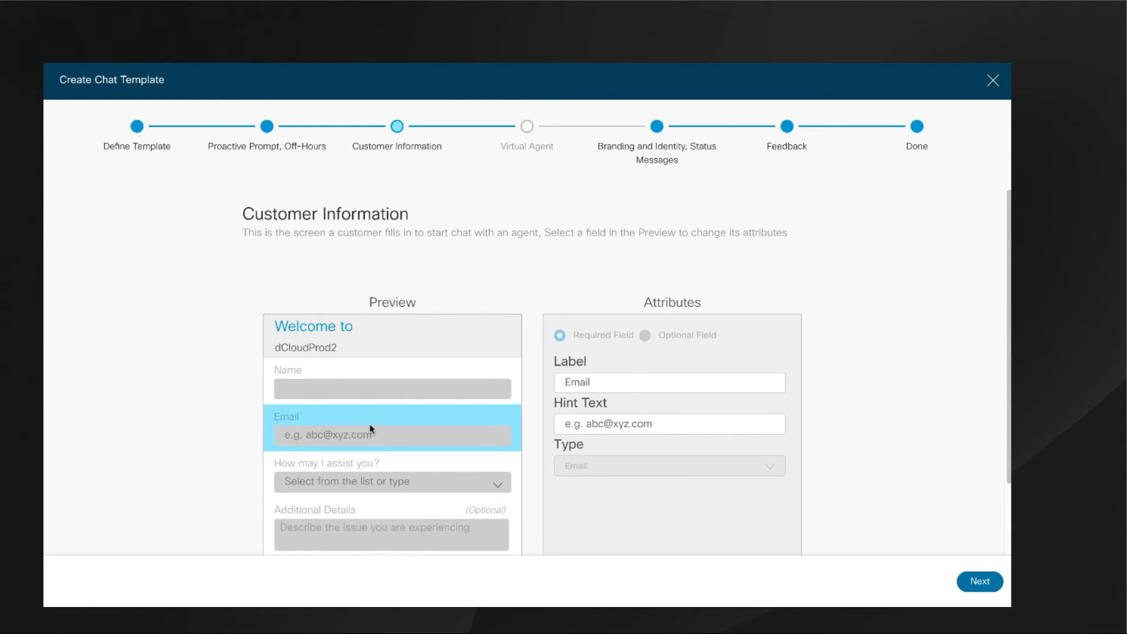
click(456, 460)
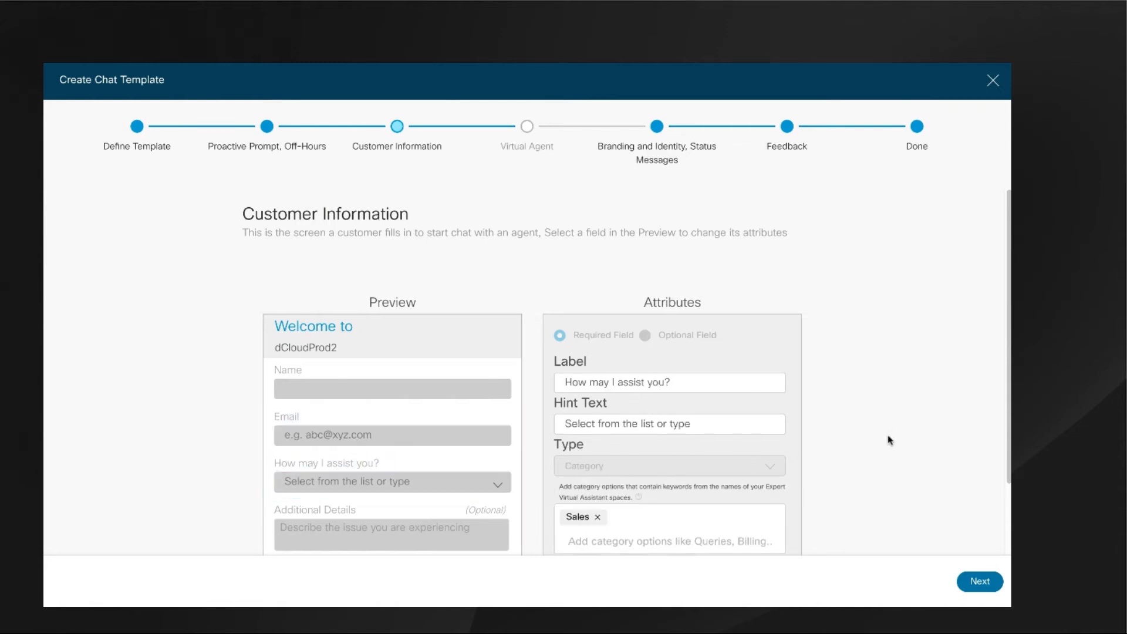
scroll(619, 510, down, 2)
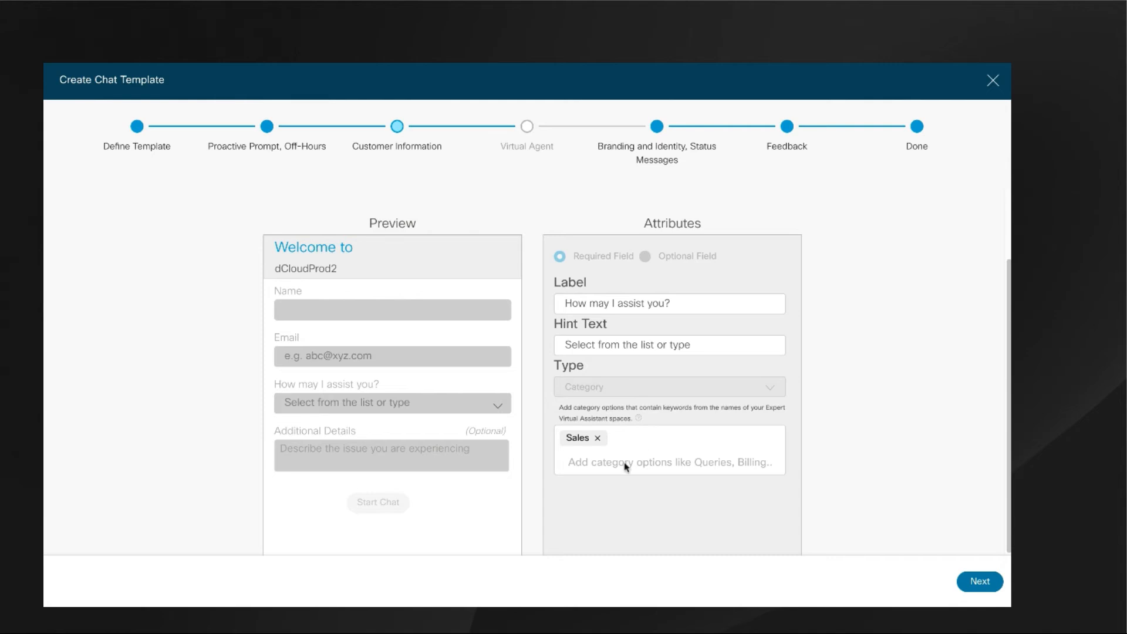
click(434, 441)
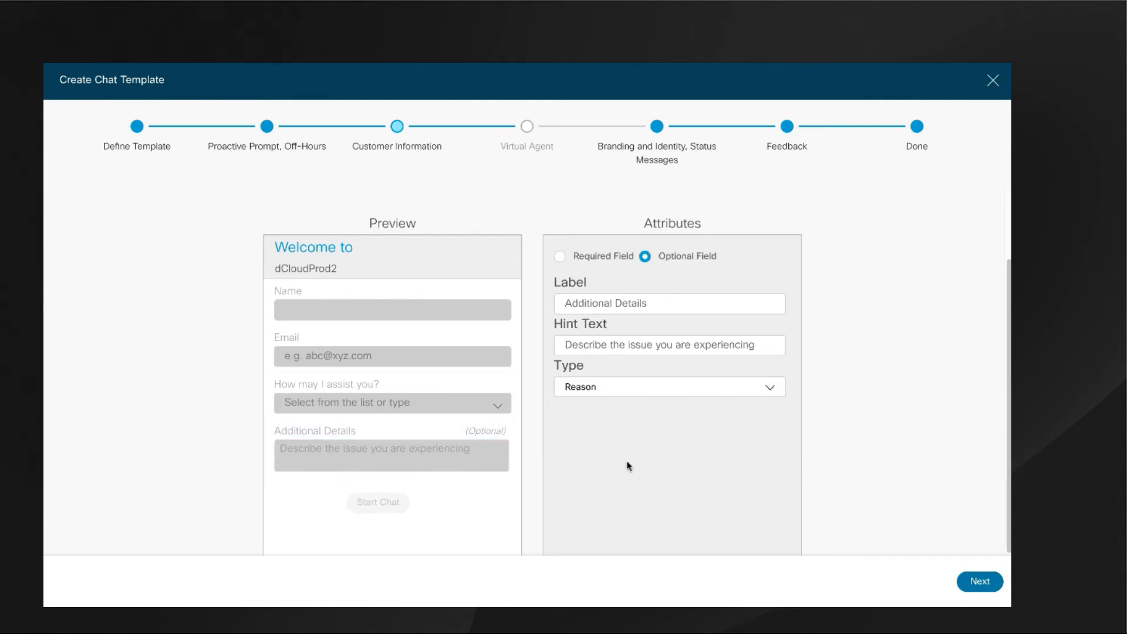
click(528, 129)
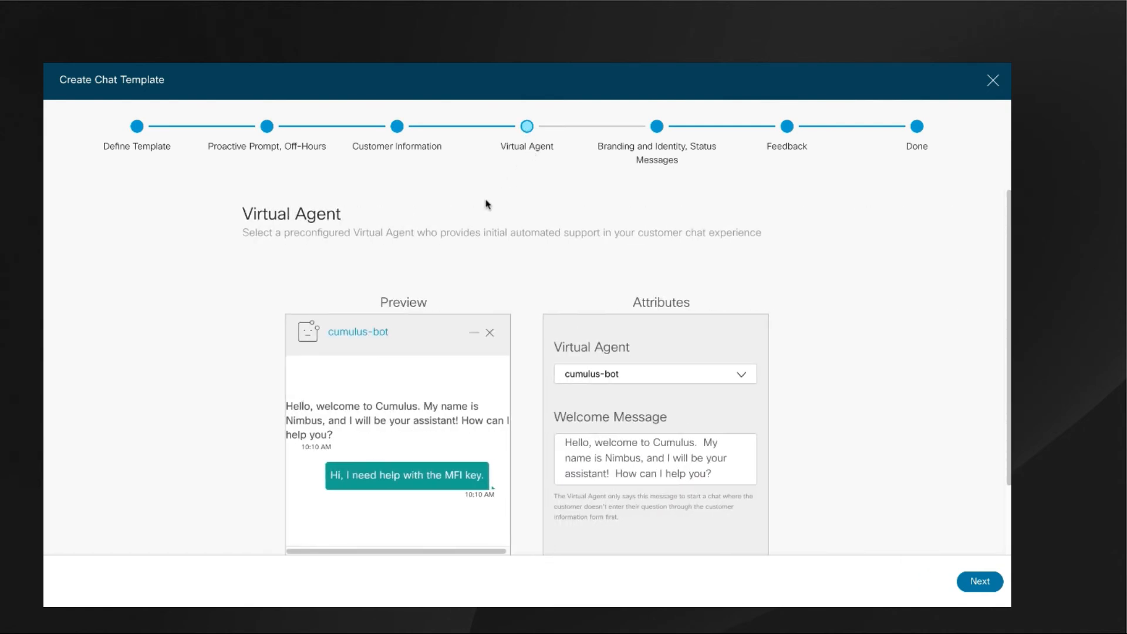
click(741, 380)
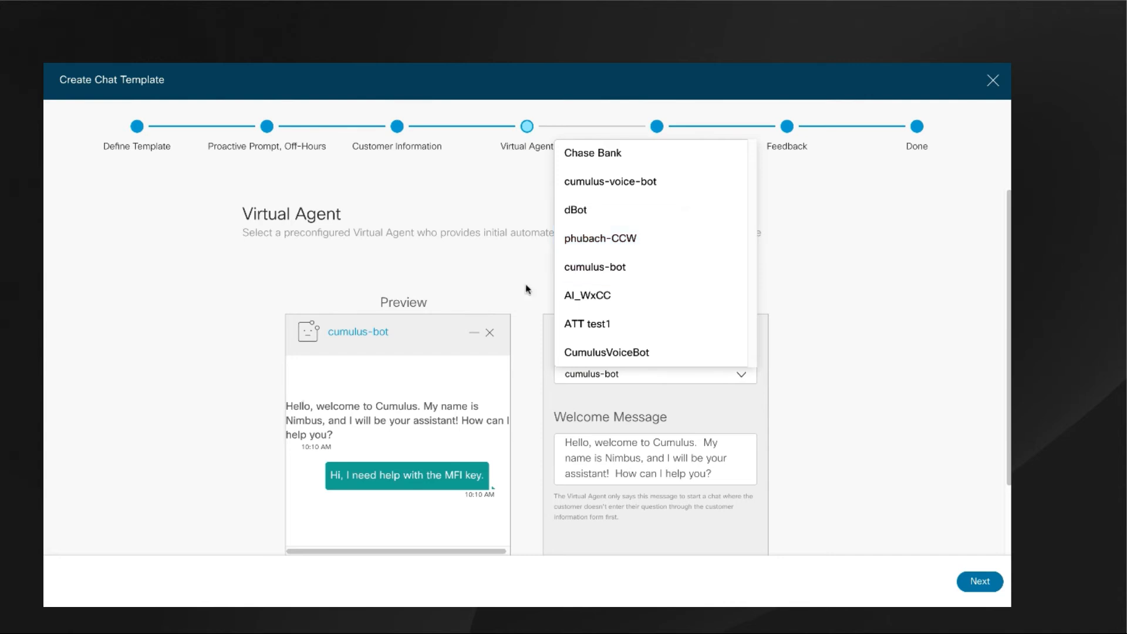
Preview the agent branding, trying the display name and alias options and the Organization profile type, and return to Virtual Agent and Agents.
click(655, 128)
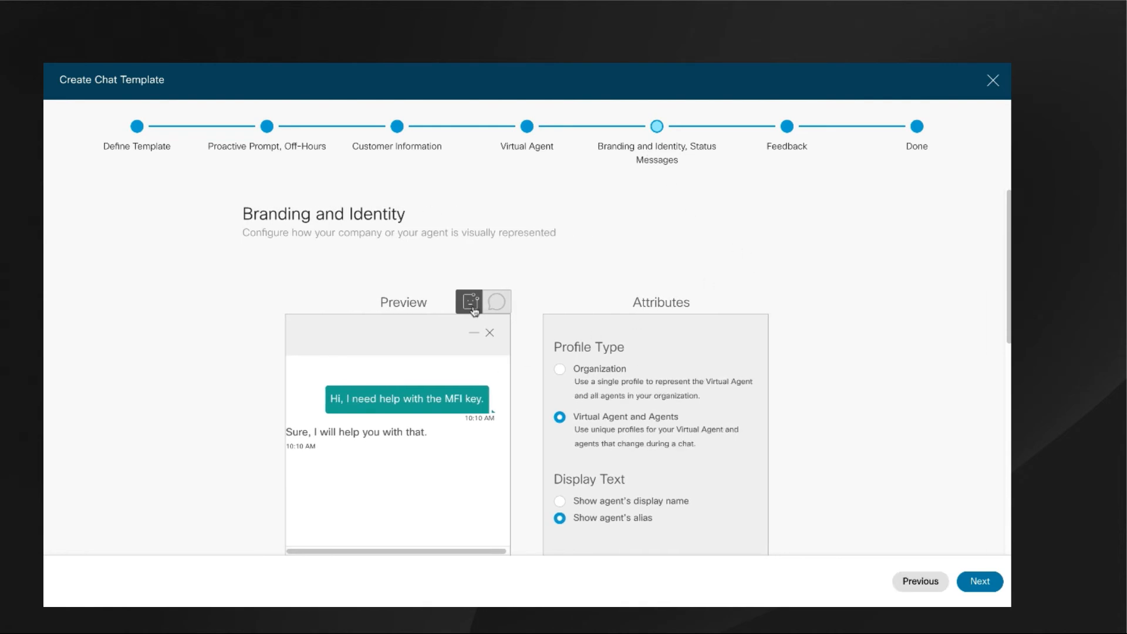
click(503, 309)
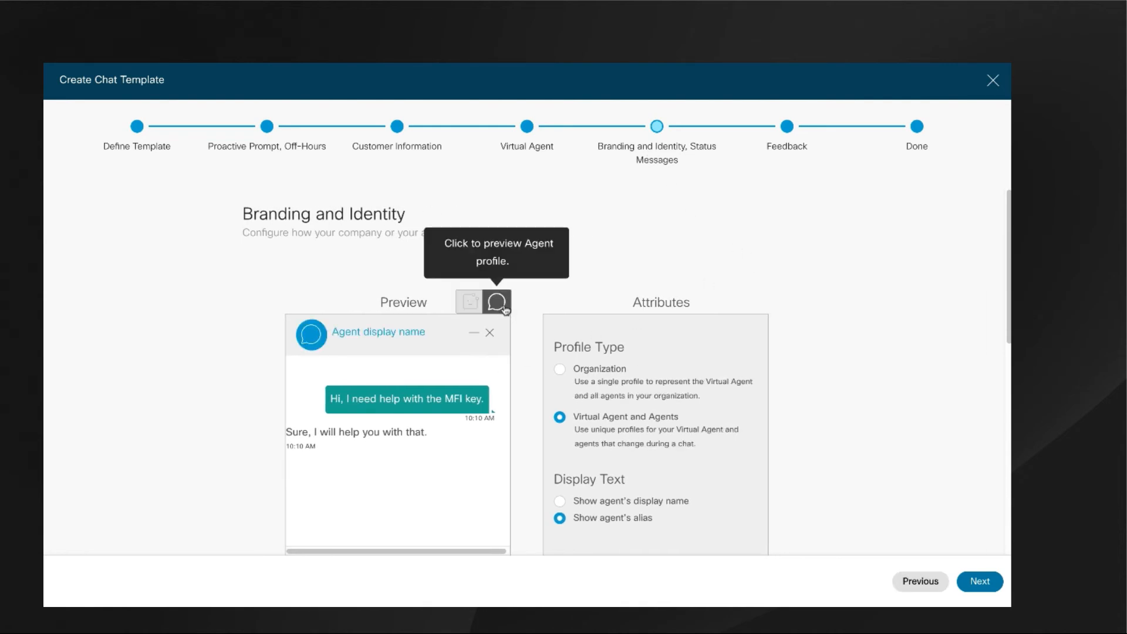
click(560, 502)
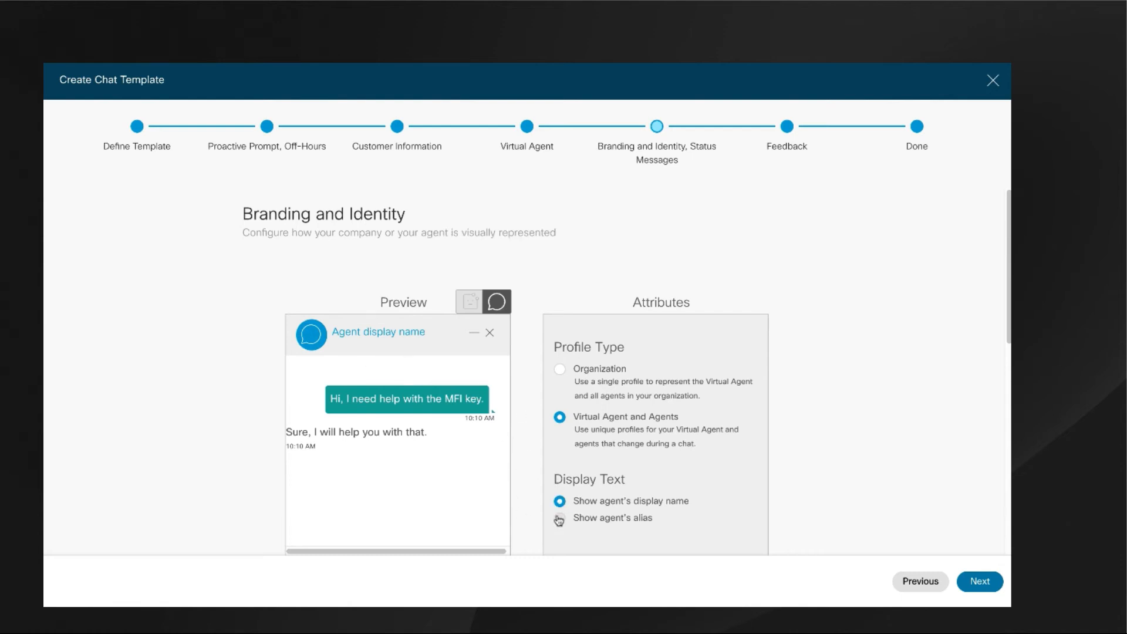
click(561, 519)
click(561, 371)
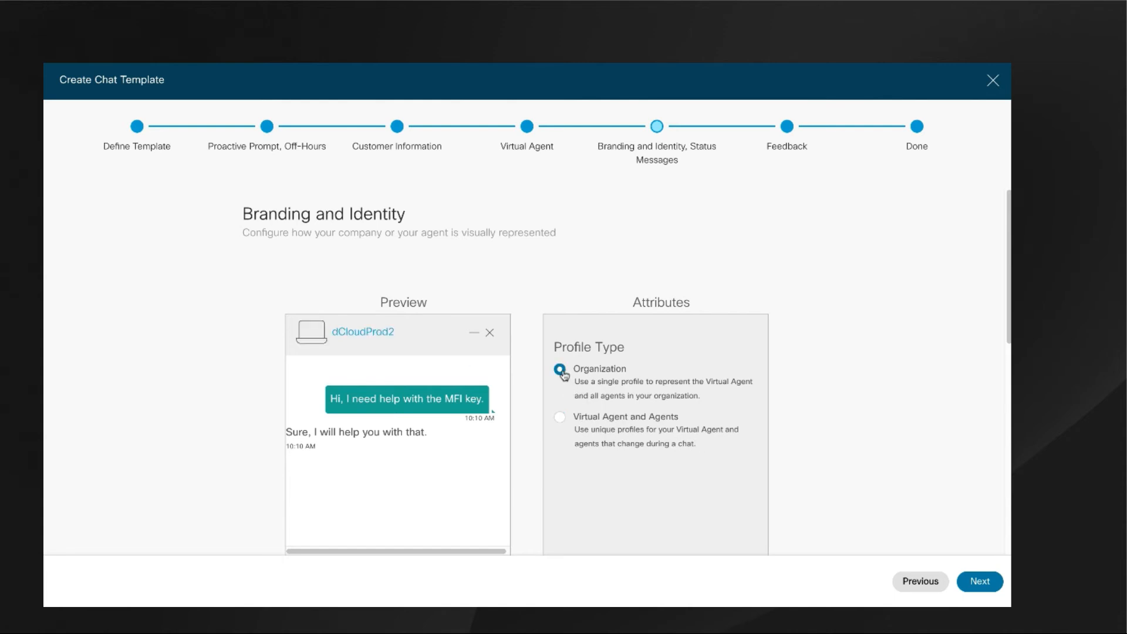
click(561, 418)
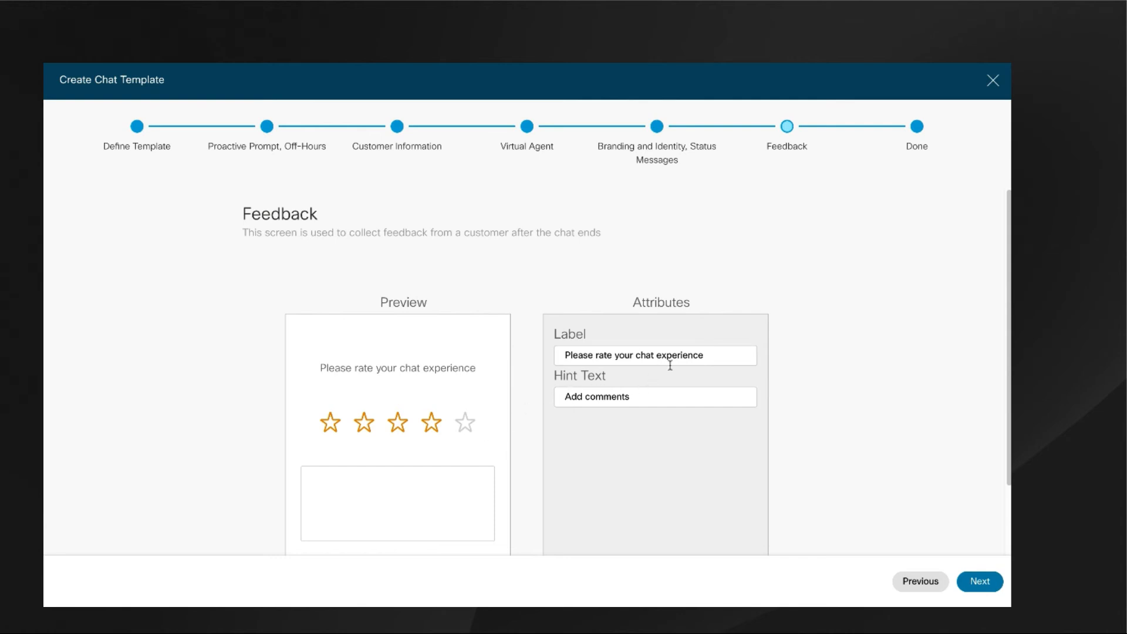
Advance the EP_Chat_1121 template to its Done stage and exit the wizard, discarding the edits.
click(917, 128)
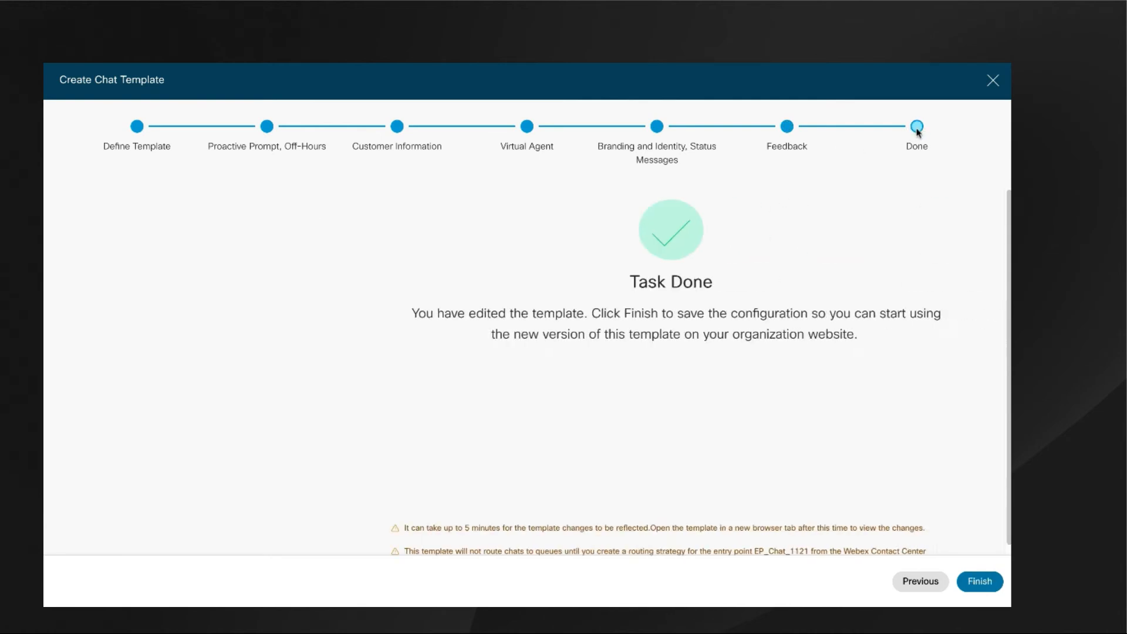
click(992, 81)
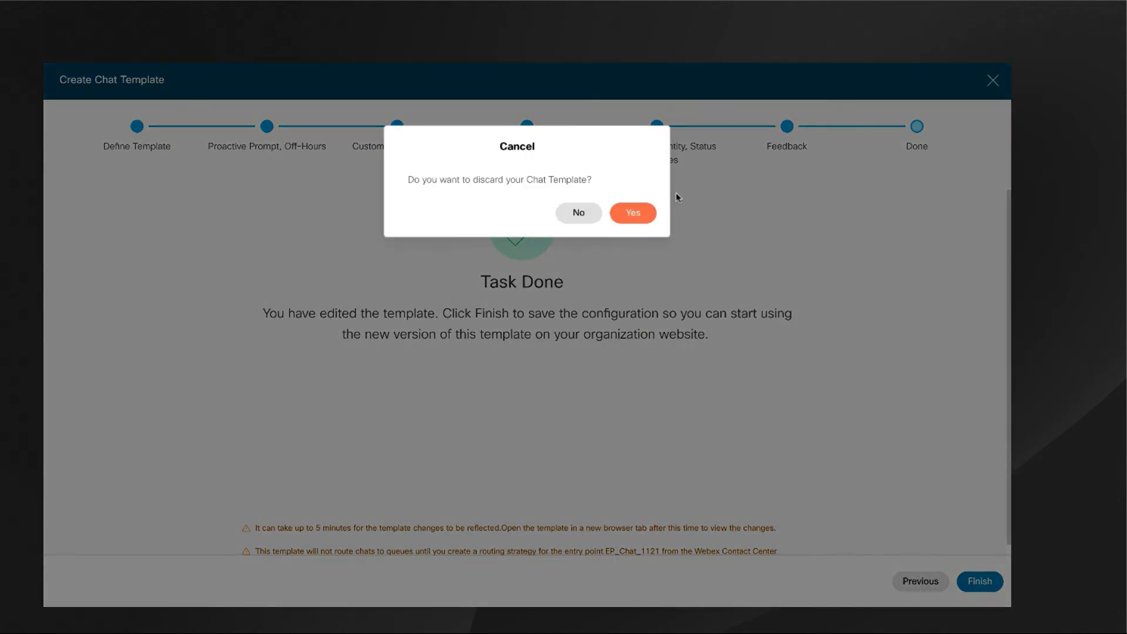
click(644, 219)
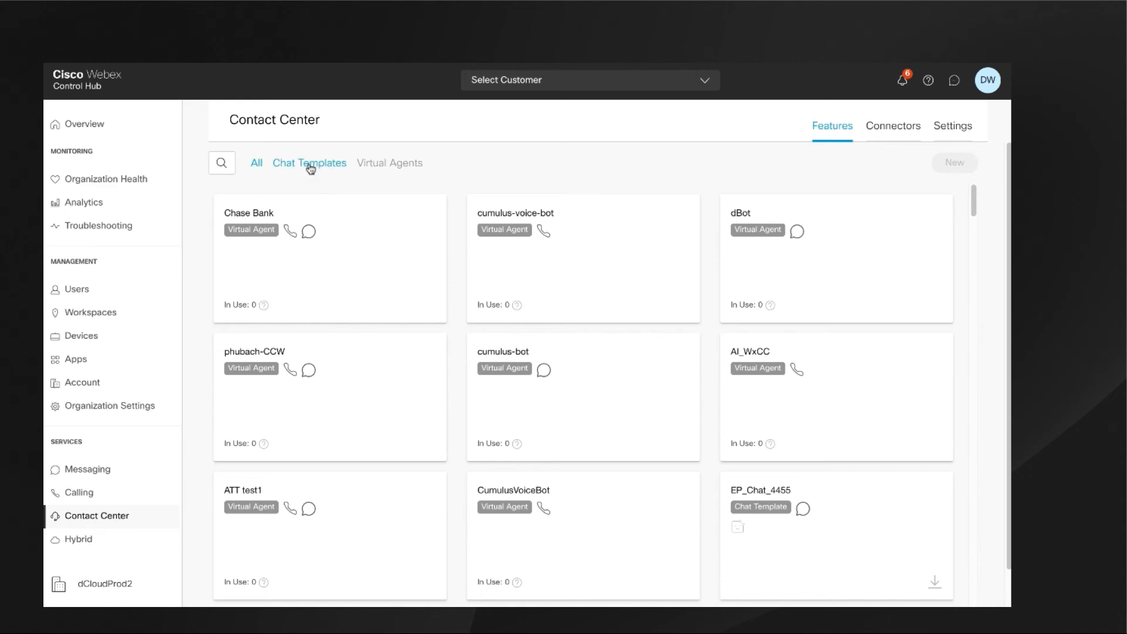
Filter the features to chat templates, view the embed code for EP_Chat_4455, and close it.
click(311, 166)
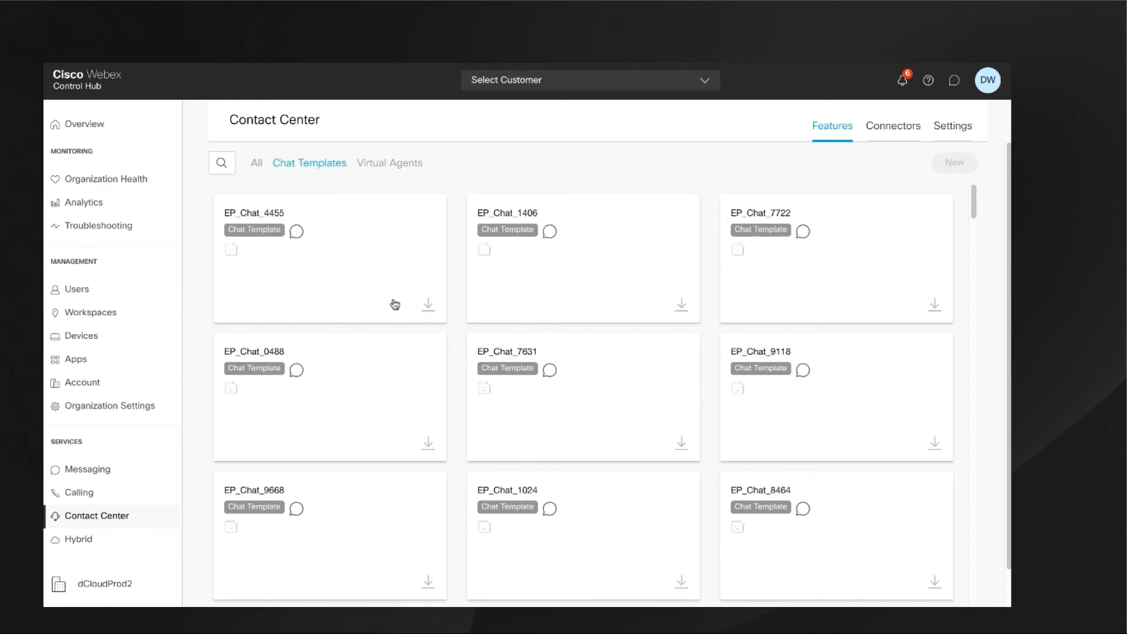
click(429, 306)
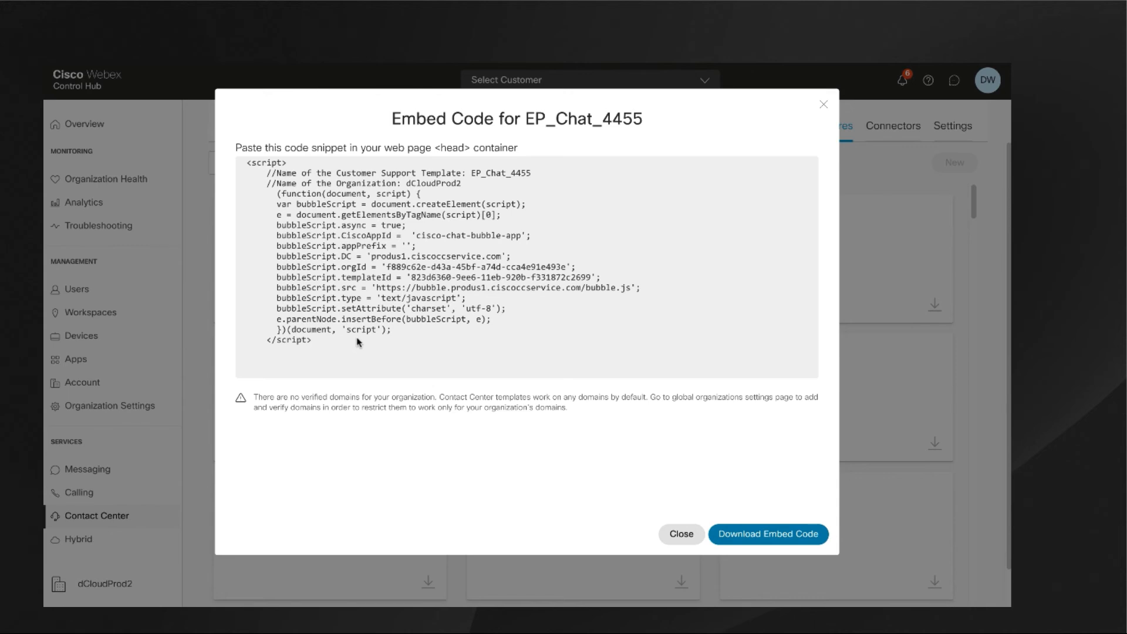
click(824, 105)
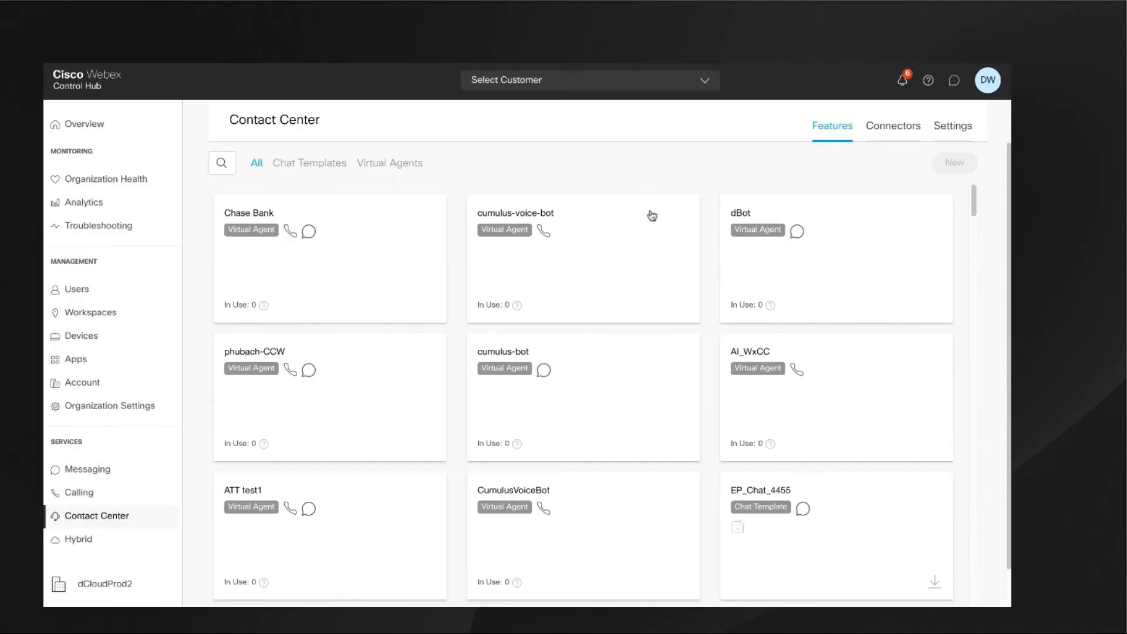
Examine the Contact Center connectors, covering the social channels, integrations and custom connectors.
click(894, 130)
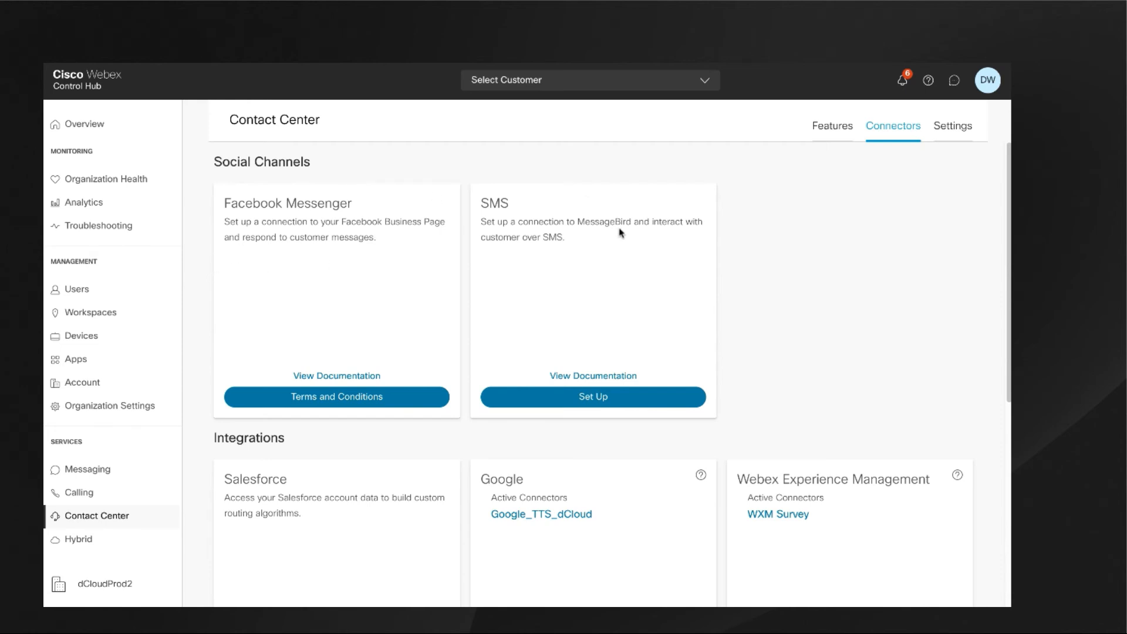
scroll(757, 239, down, 3)
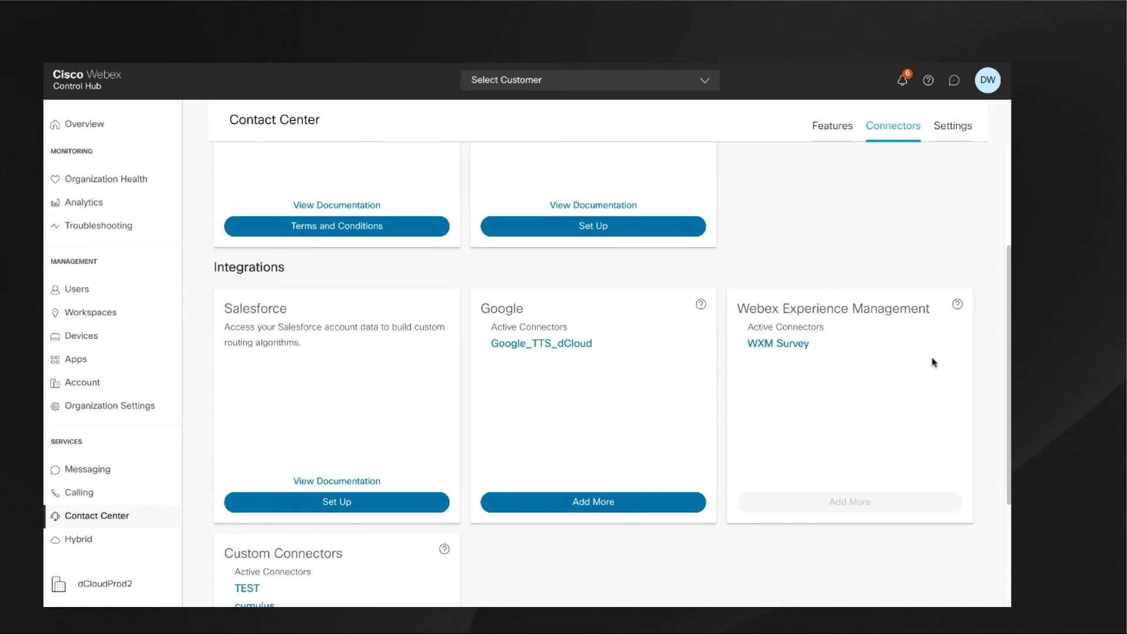
scroll(979, 363, down, 2)
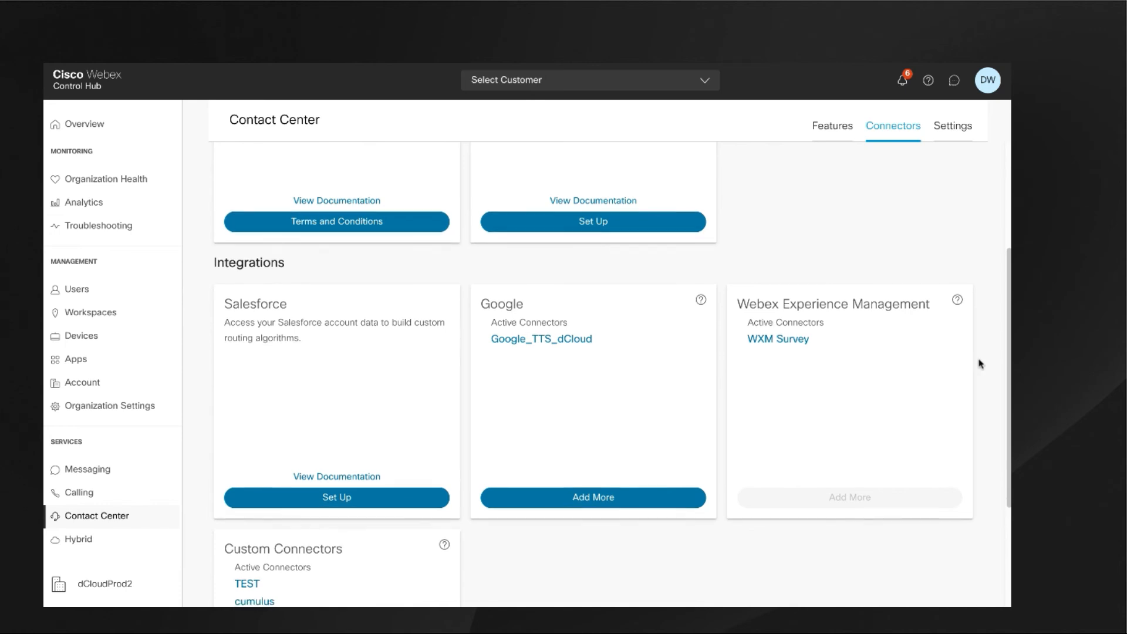
scroll(979, 363, down, 1)
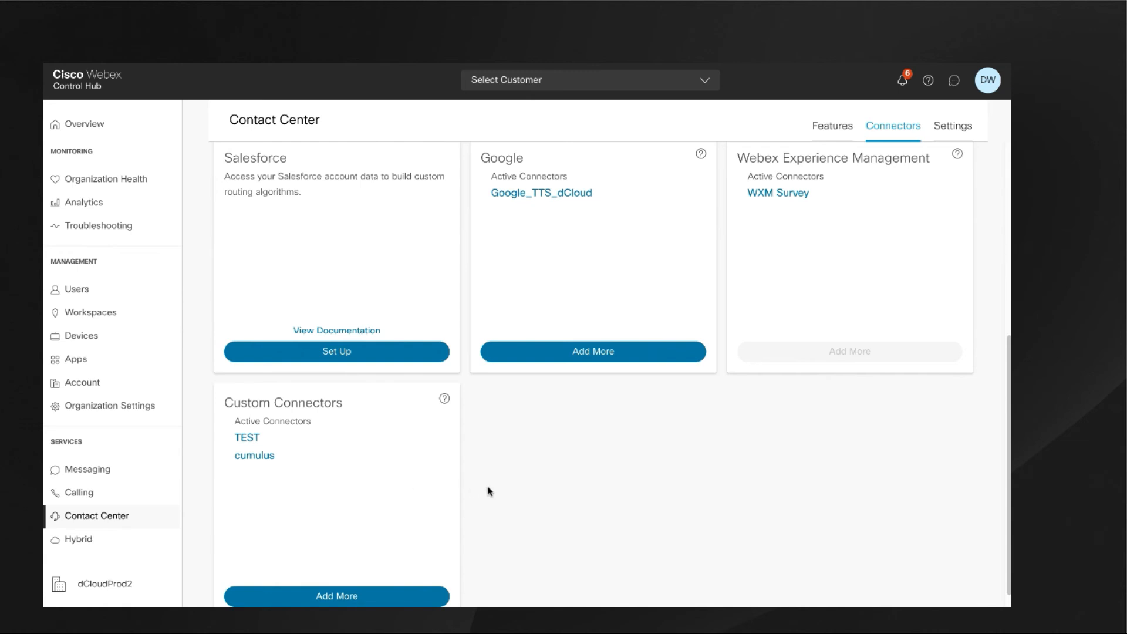
scroll(488, 491, up, 5)
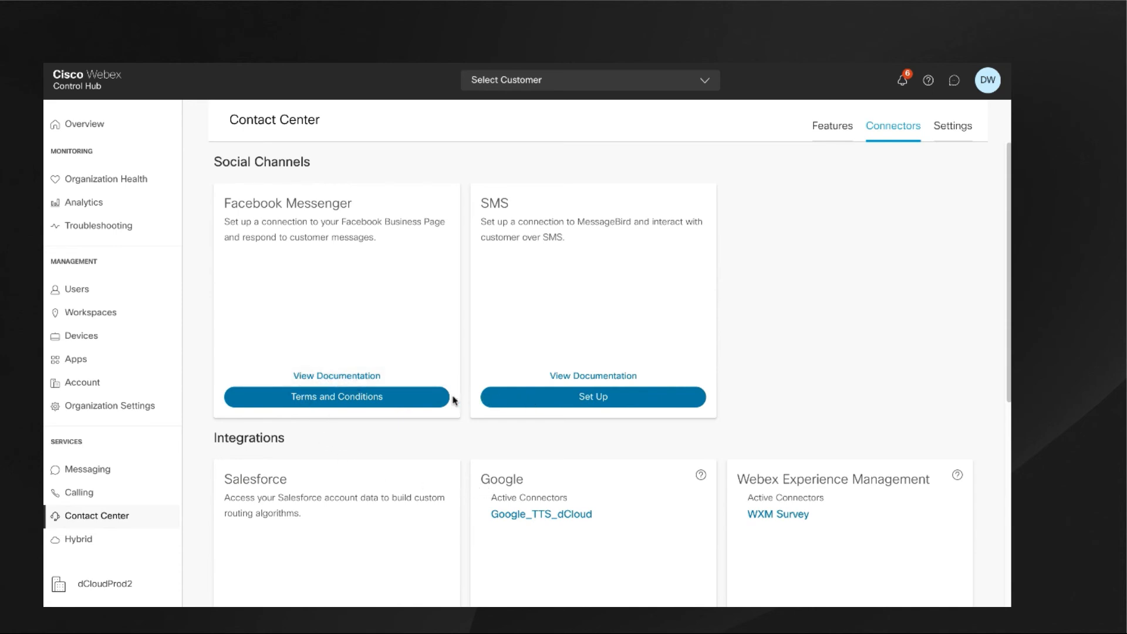
Read the SMS connector documentation, expanding the section on connector availability in Webex Contact Center platforms, and return to the connectors.
click(581, 377)
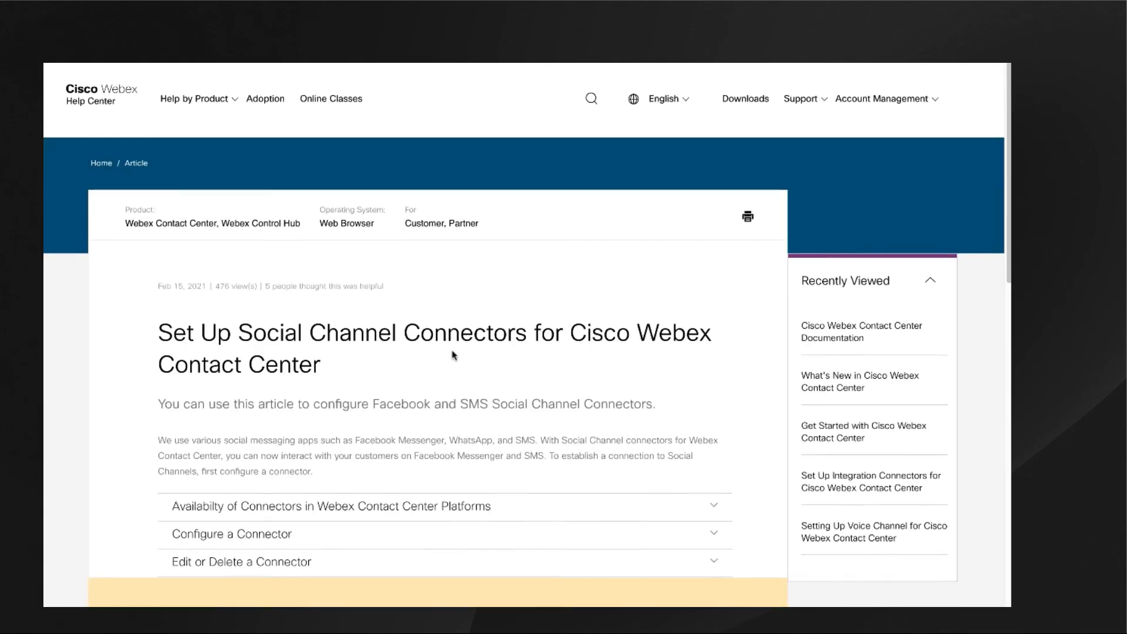
scroll(459, 356, down, 3)
click(714, 347)
scroll(582, 86, up, 3)
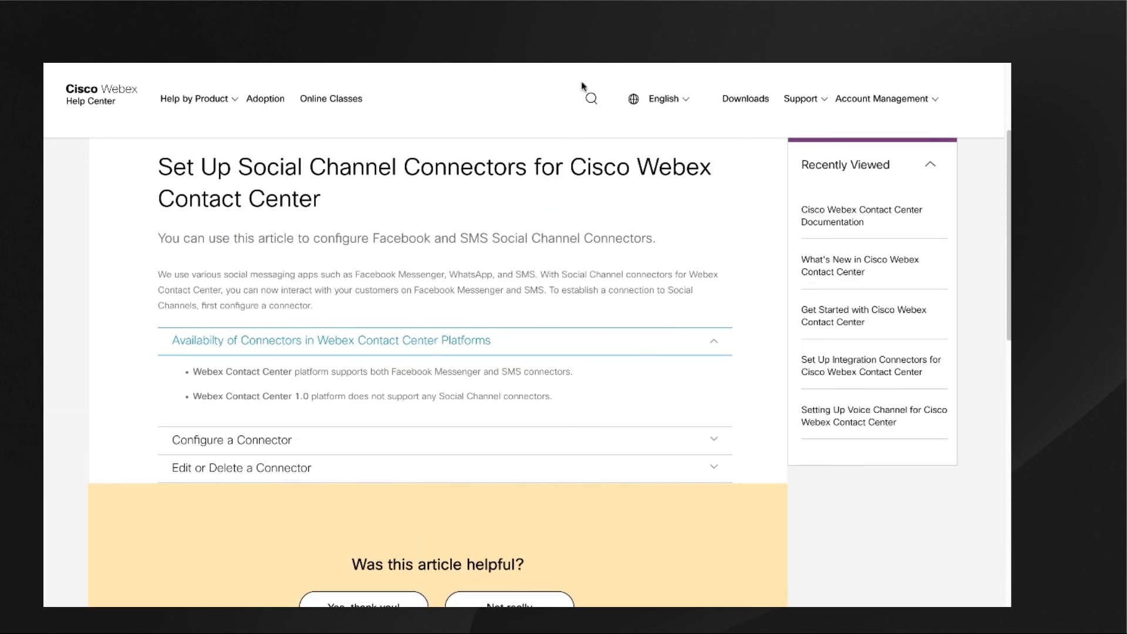
click(596, 58)
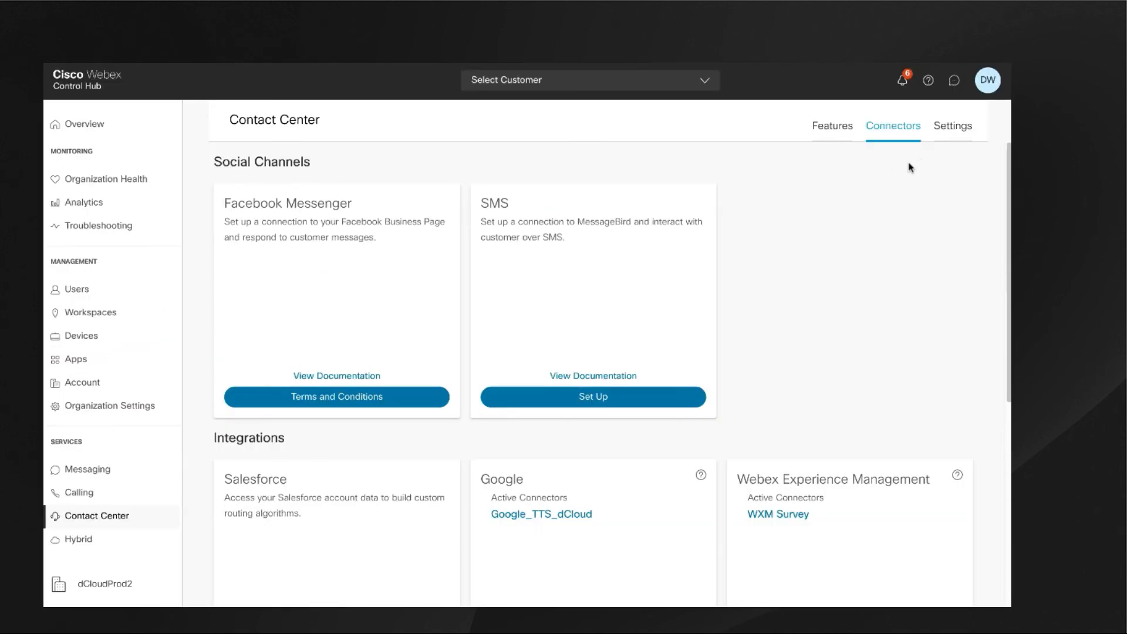
Examine the Contact Center settings, covering user synchronization, telephony, chat and email attachments, security, the content security allowed list and advanced configuration.
click(952, 130)
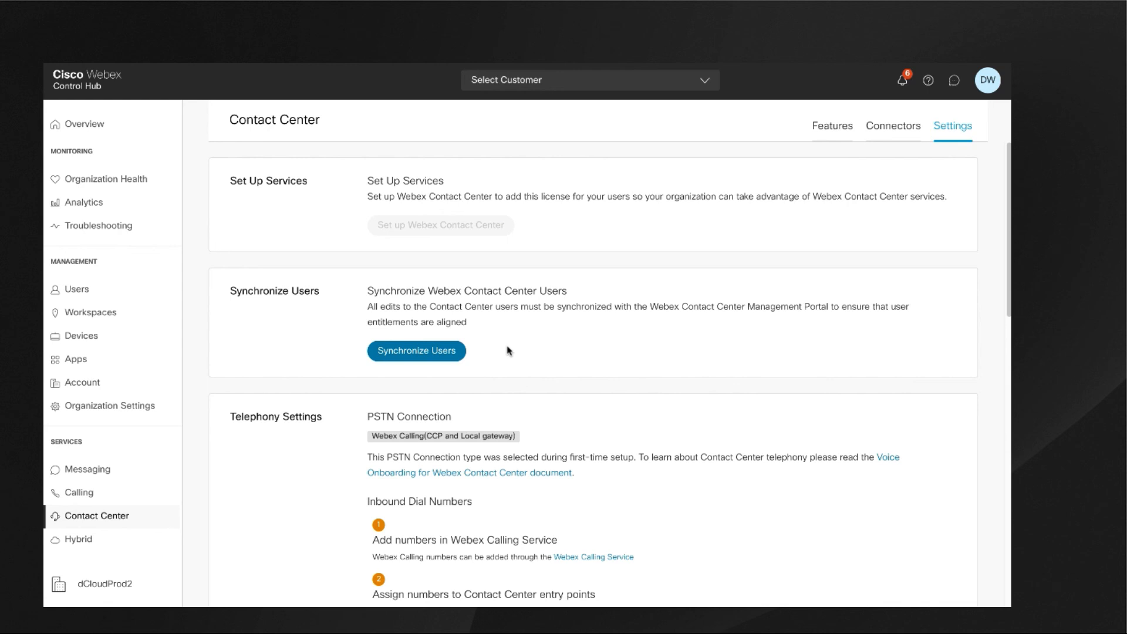
scroll(510, 352, down, 2)
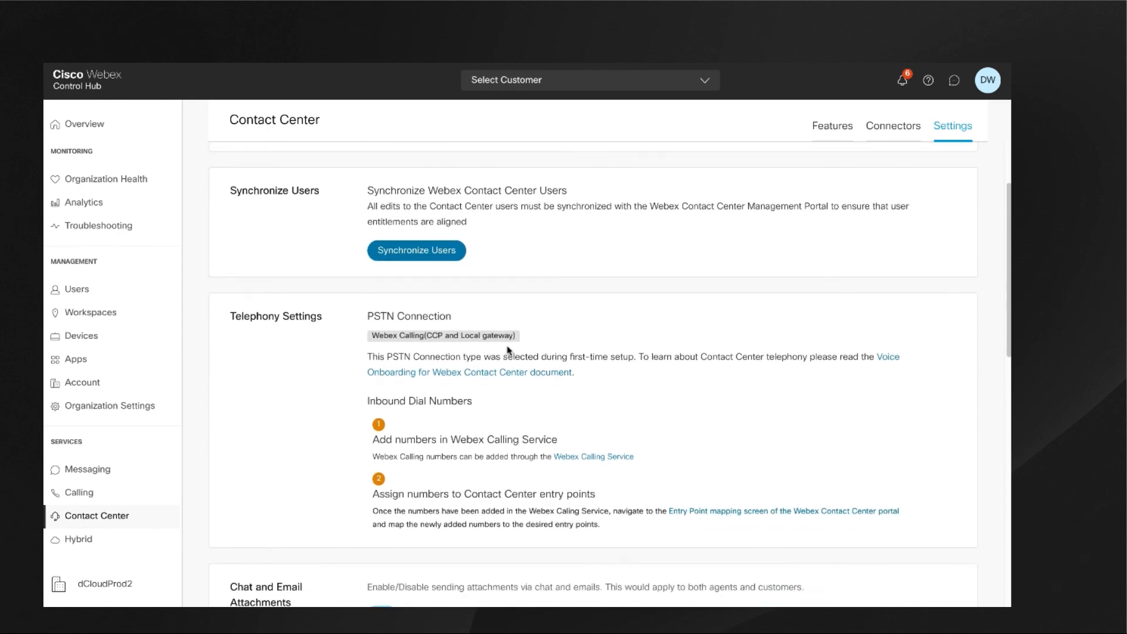
scroll(714, 394, down, 1)
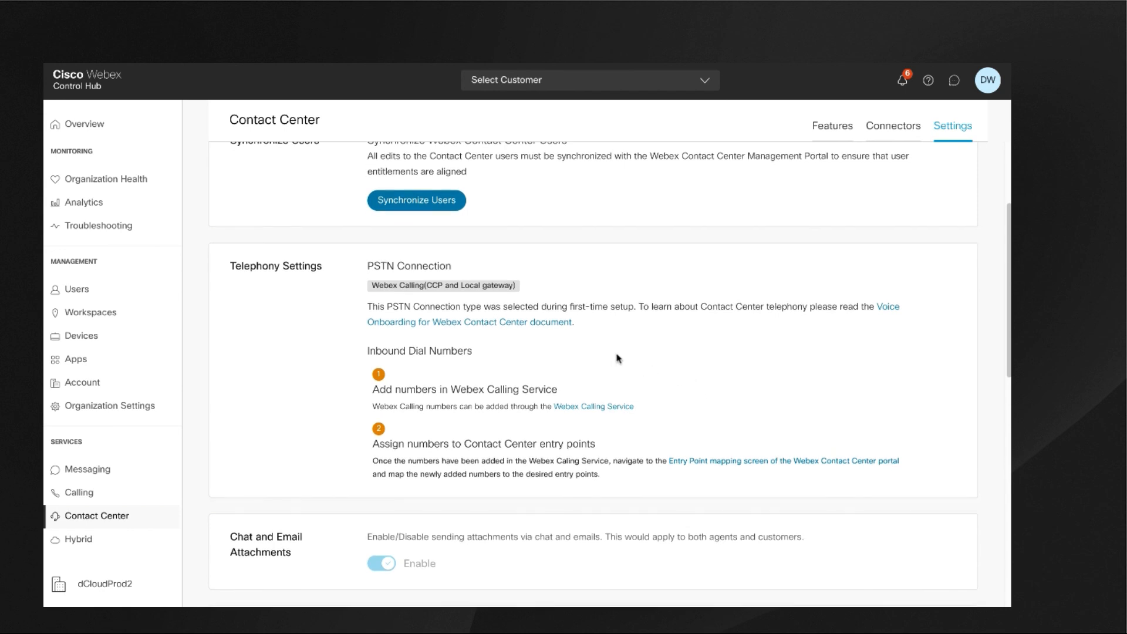
scroll(750, 360, down, 1)
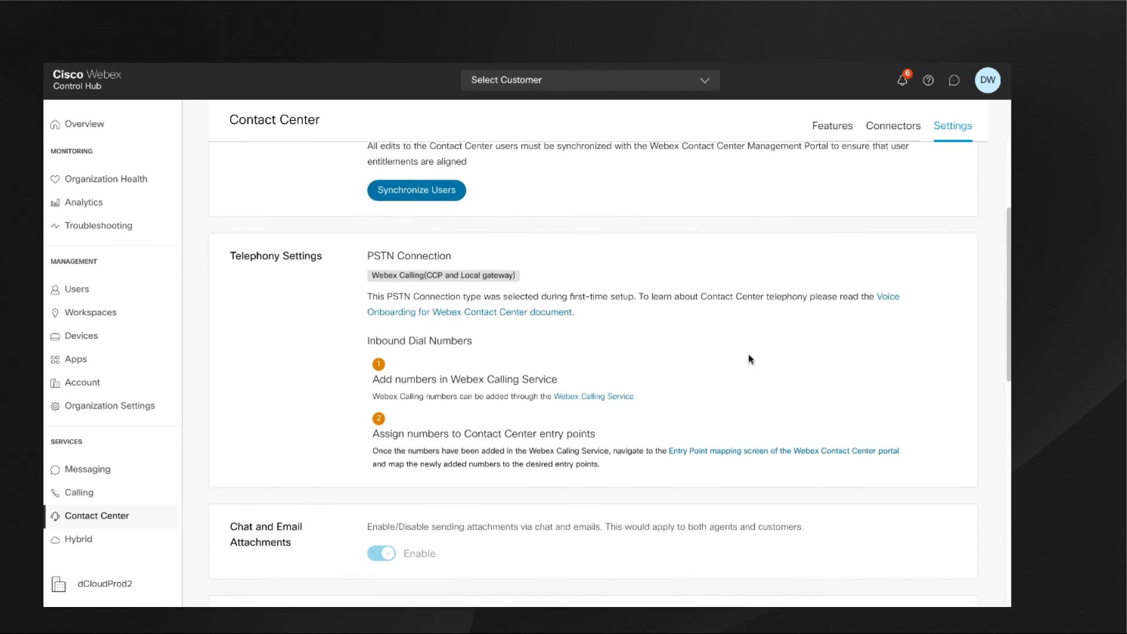
scroll(750, 359, down, 4)
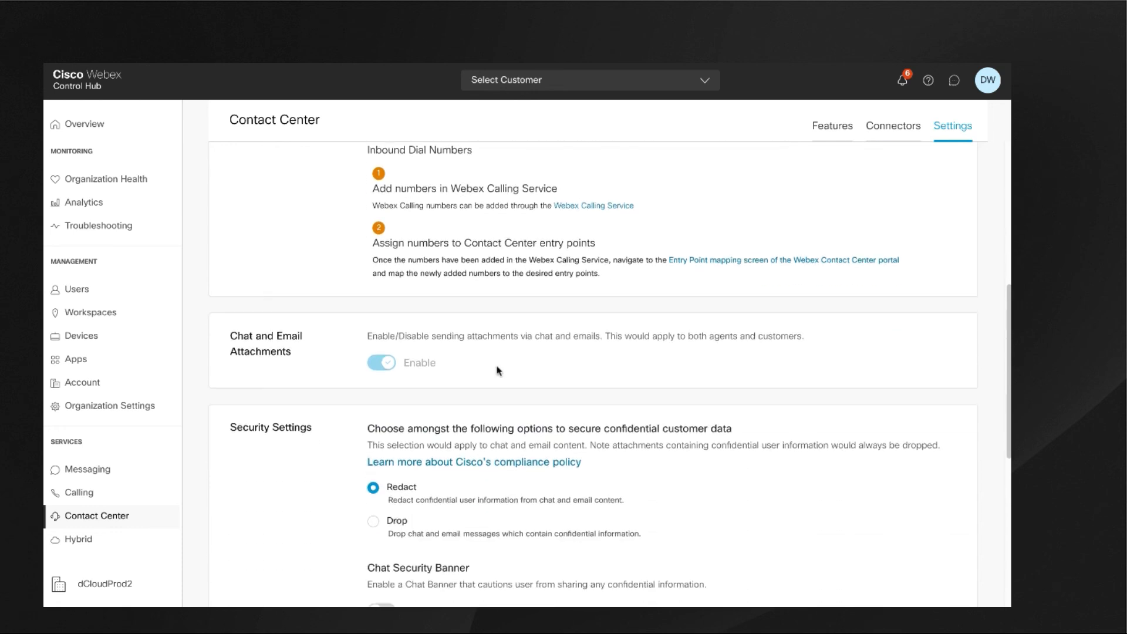
scroll(493, 369, down, 1)
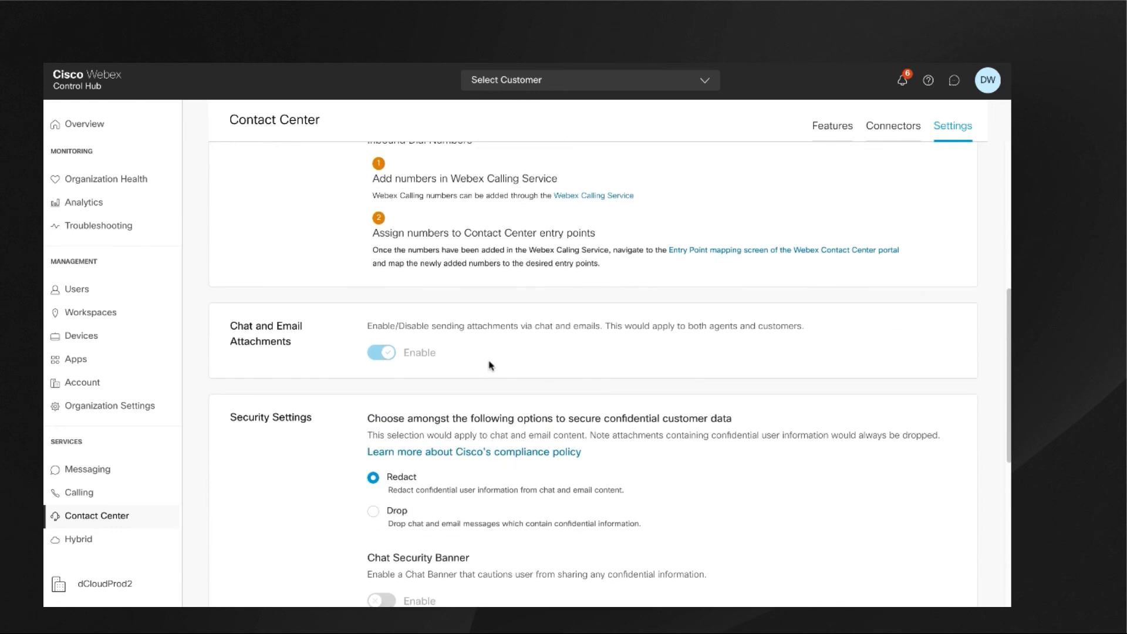
scroll(496, 364, down, 3)
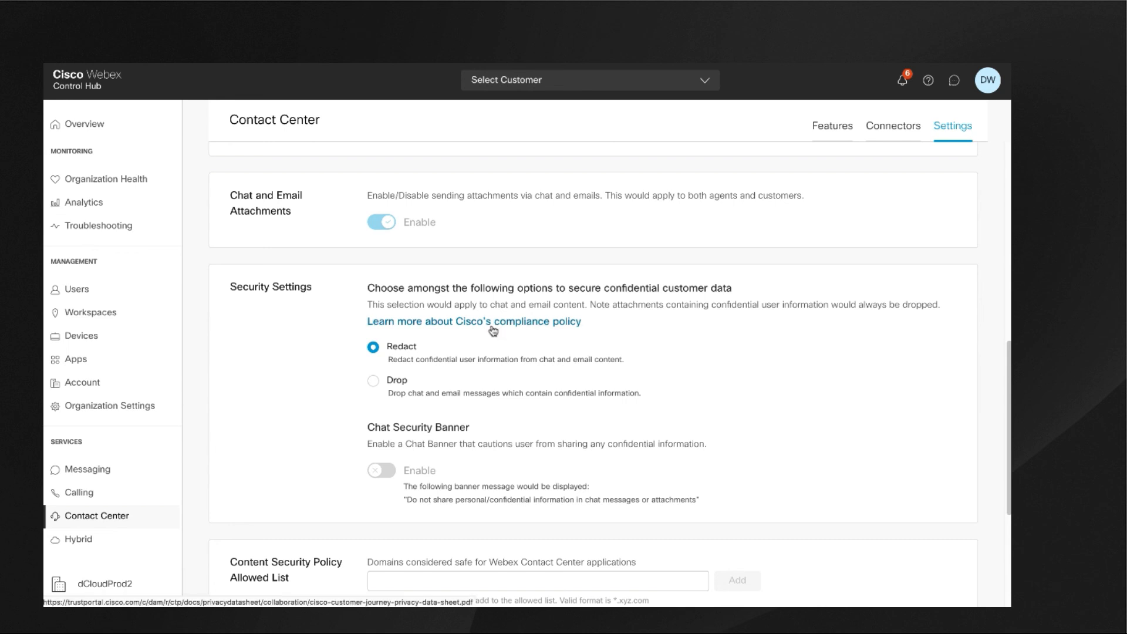
scroll(772, 445, down, 1)
scroll(770, 443, down, 3)
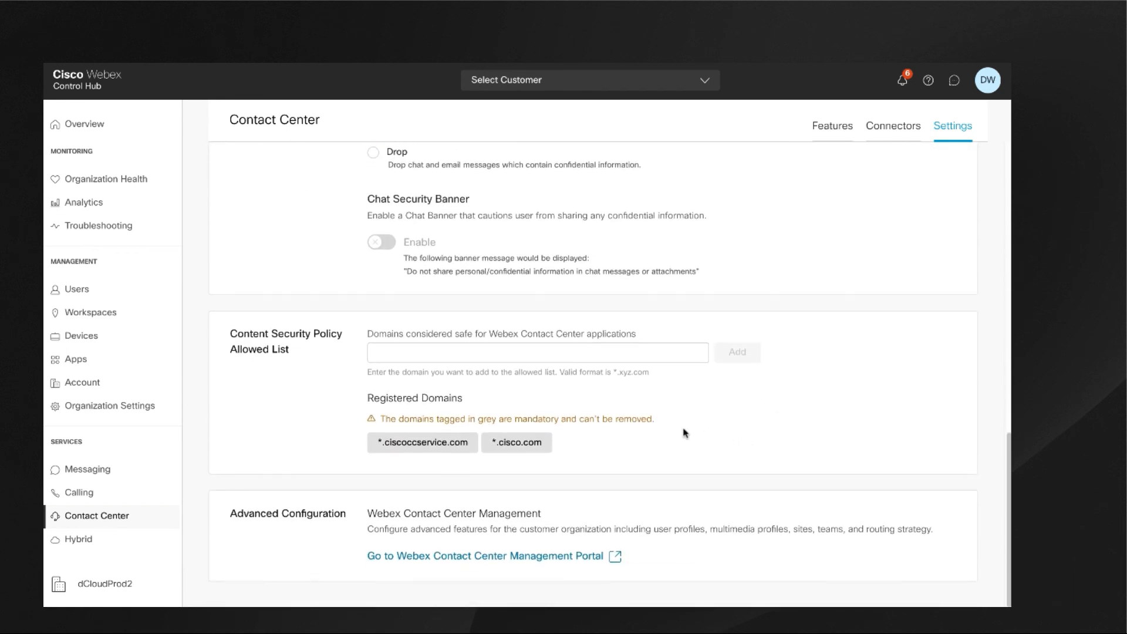
Open the Webex Contact Center Management Portal sign-in and copy the administrator's Webex username from the dCloud toolbox page.
click(516, 558)
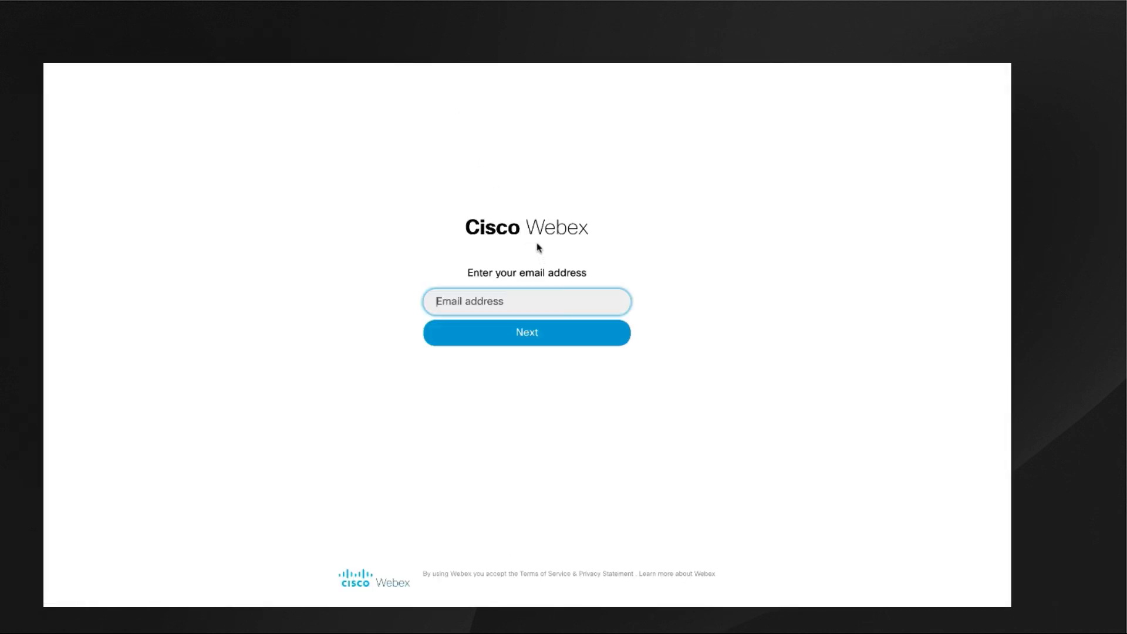
key(ctrl+shift+Tab)
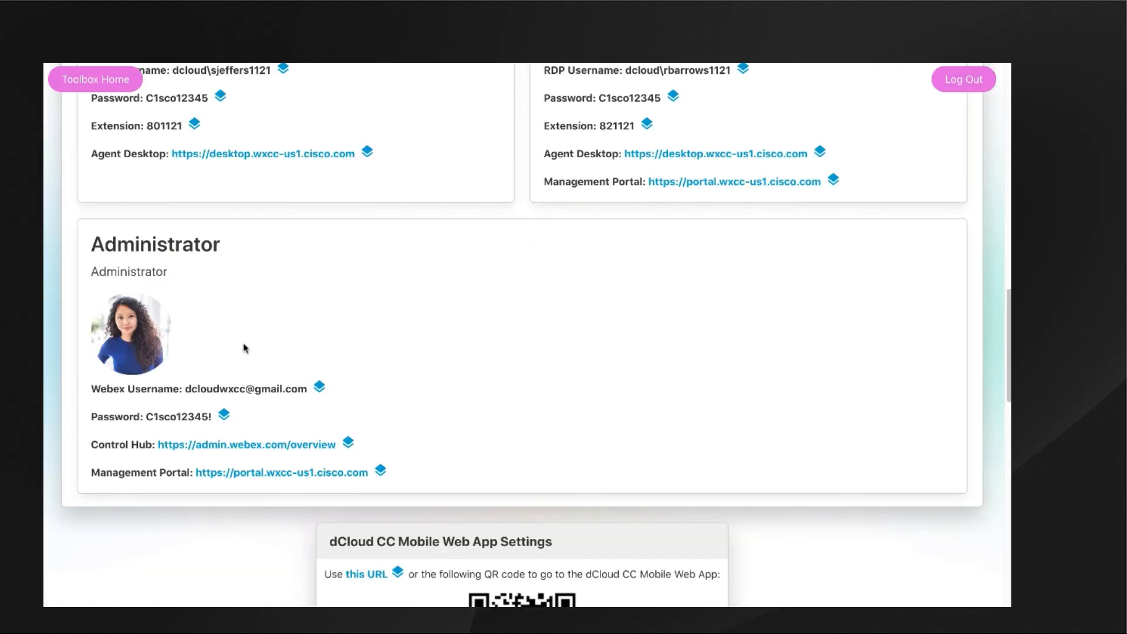
click(320, 389)
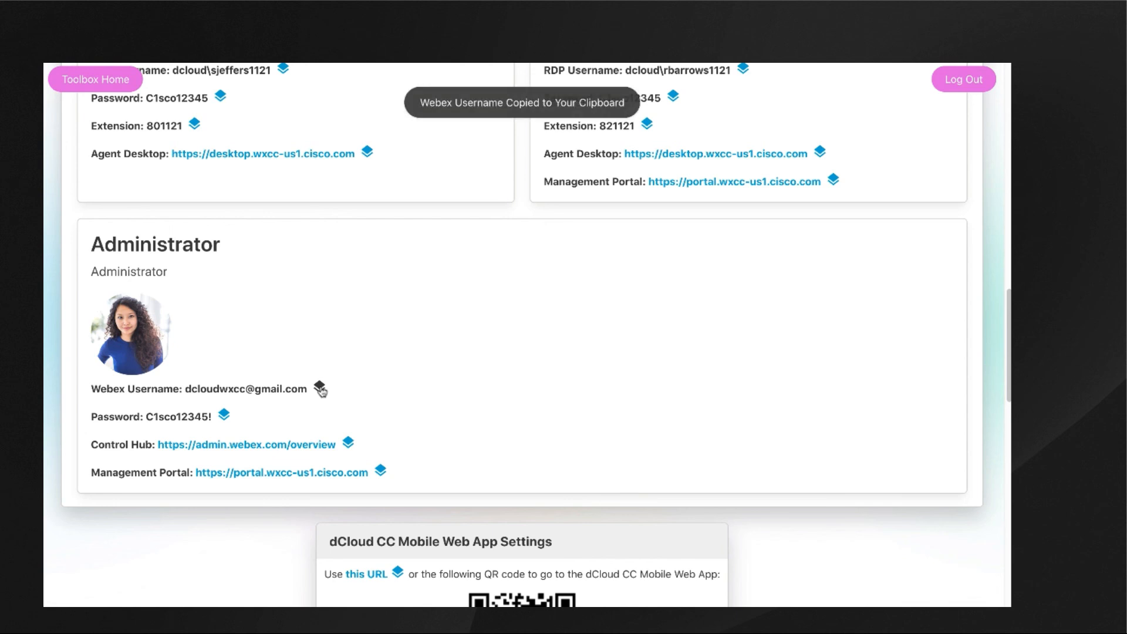
Sign in to the Management Portal with the copied administrator username and expand its navigation menu to show the module names.
key(ctrl+Tab)
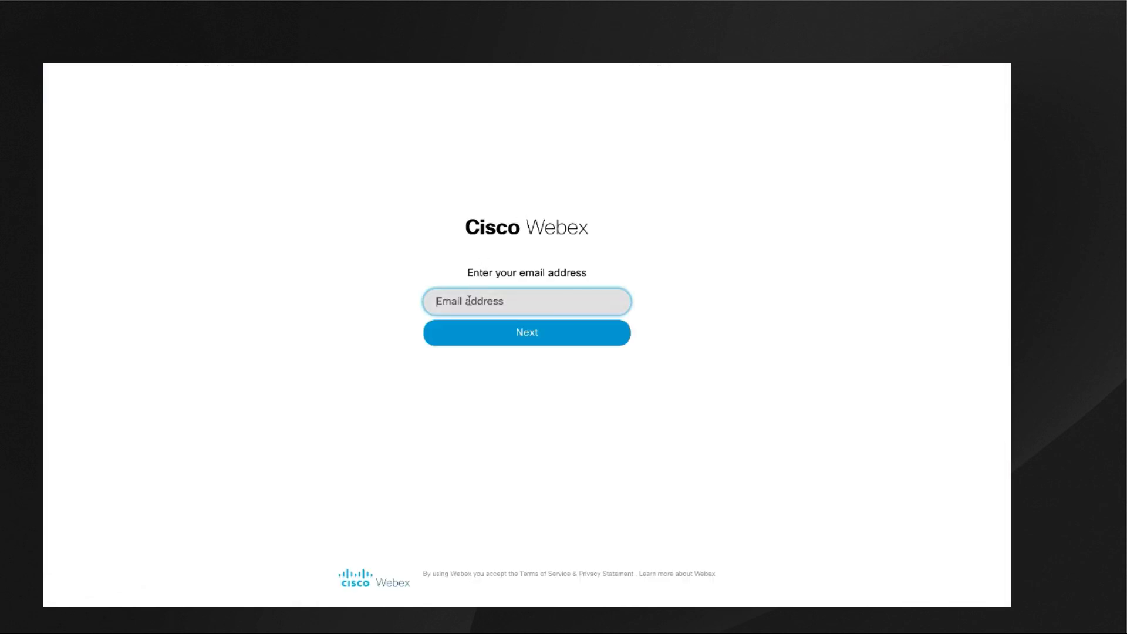
right_click(470, 299)
click(505, 356)
click(505, 334)
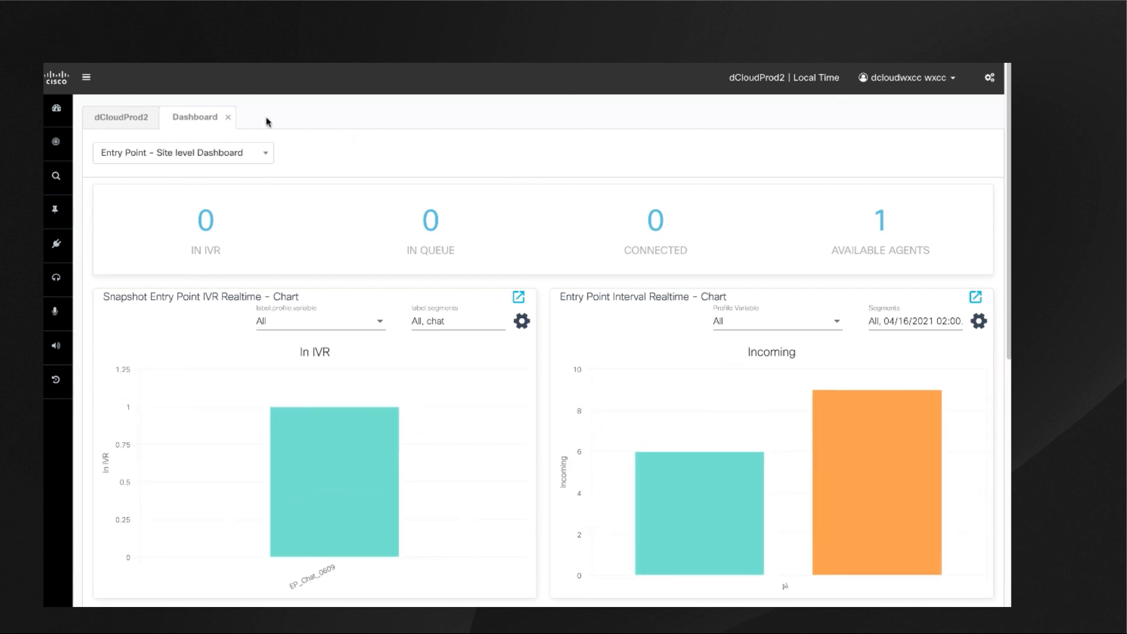
click(86, 77)
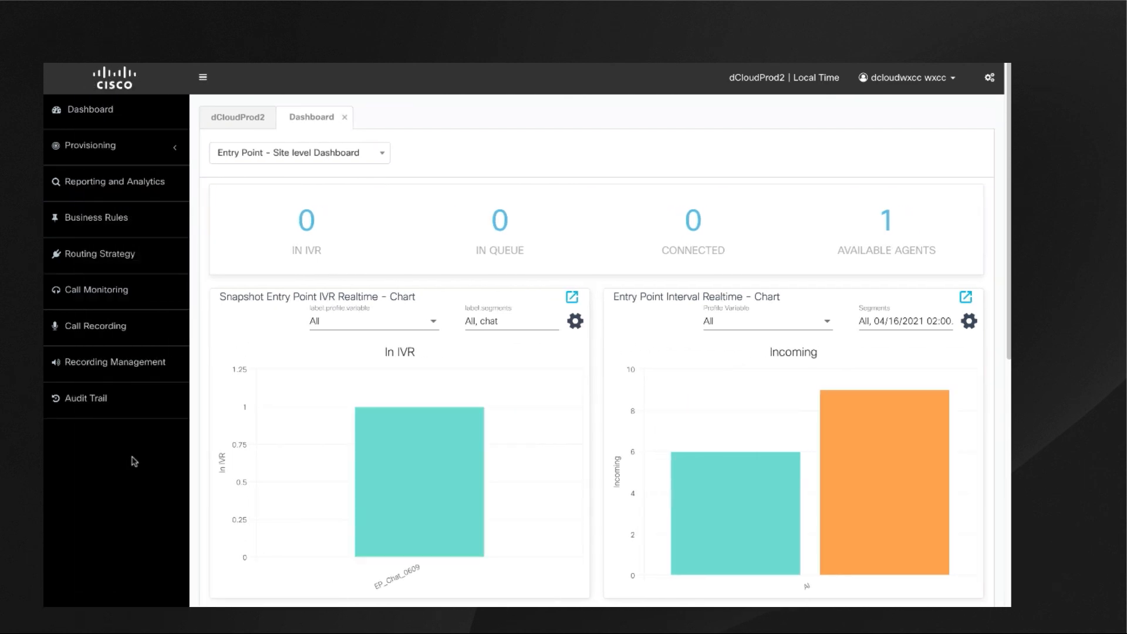